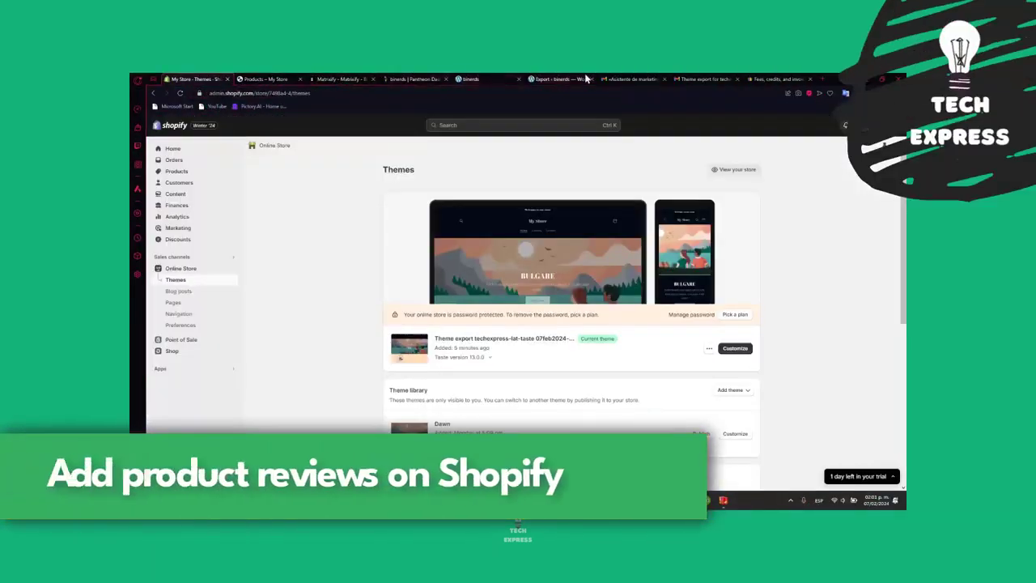
- Switch to the Coysso store and open its Online Store section
click(872, 126)
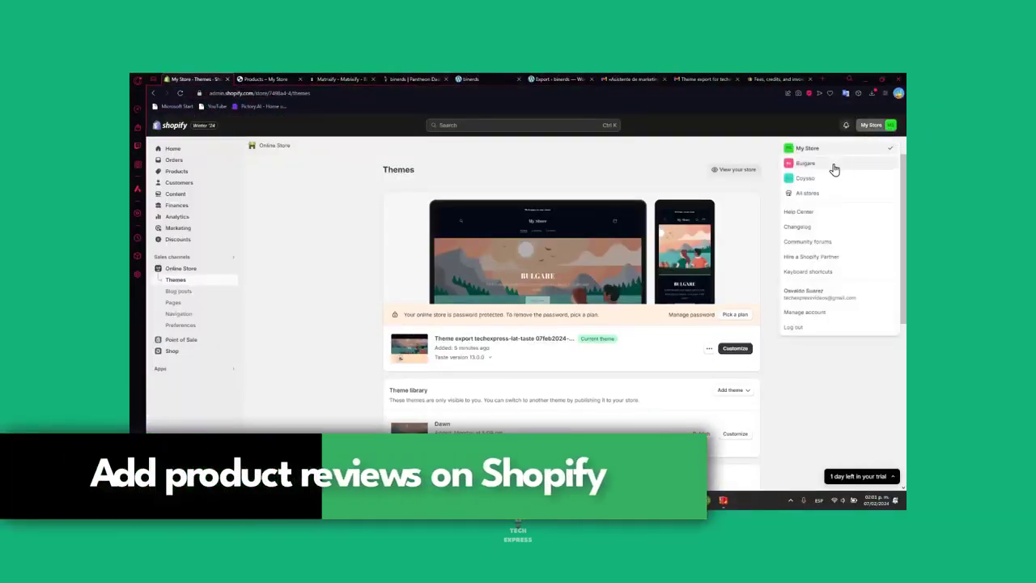
click(826, 178)
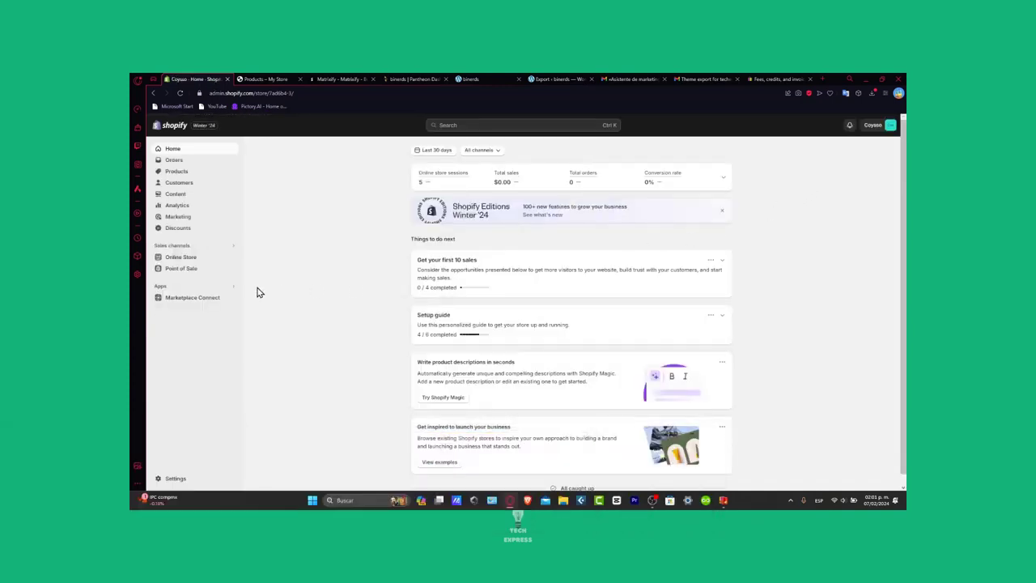
click(175, 258)
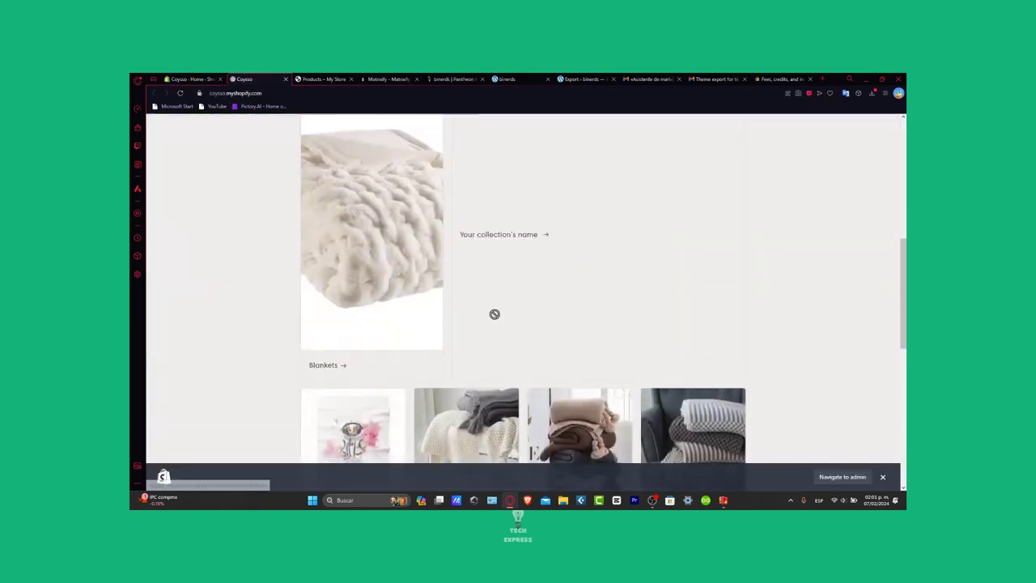
scroll(496, 312, down, 3)
- Scroll through the storefront's Blankets collection of four products priced $35.11 to $62.31
scroll(492, 315, up, 2)
scroll(492, 314, down, 2)
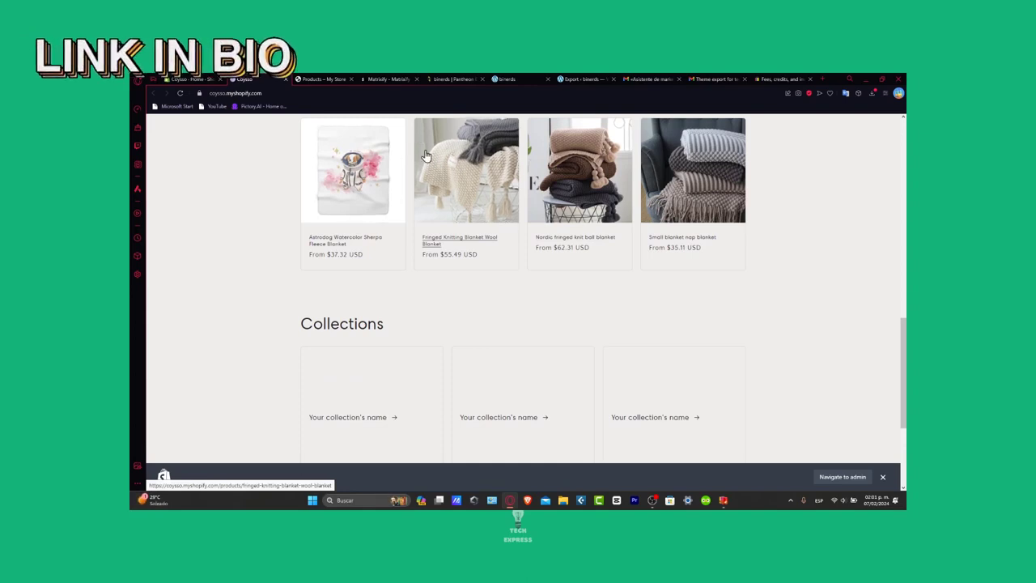
scroll(758, 366, down, 3)
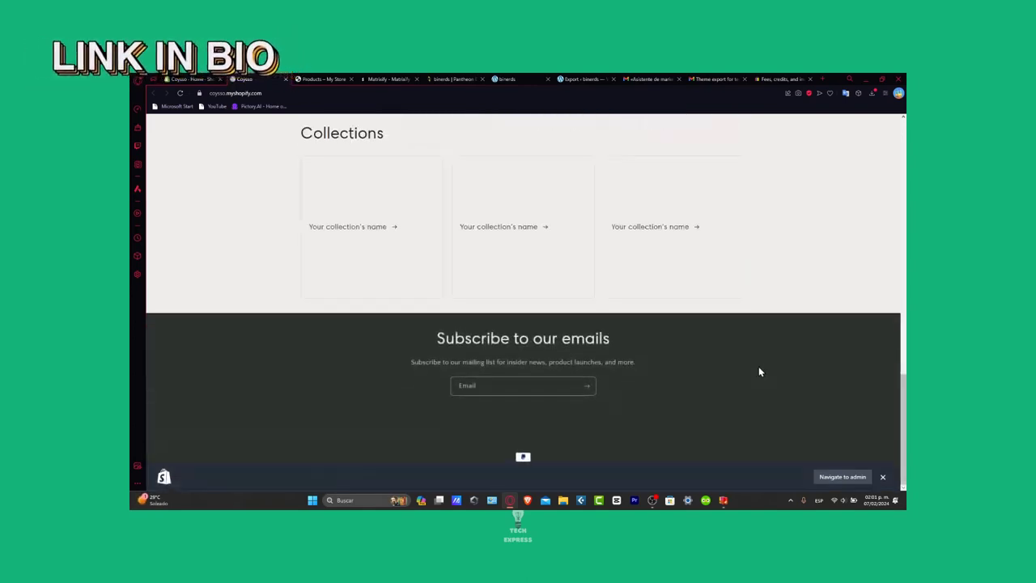
scroll(704, 284, up, 5)
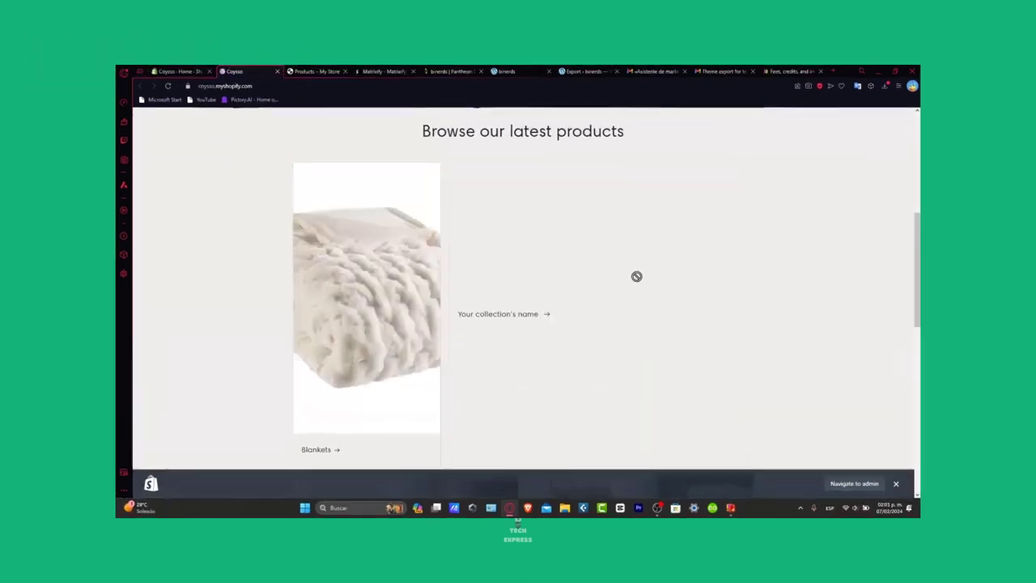
scroll(636, 276, down, 3)
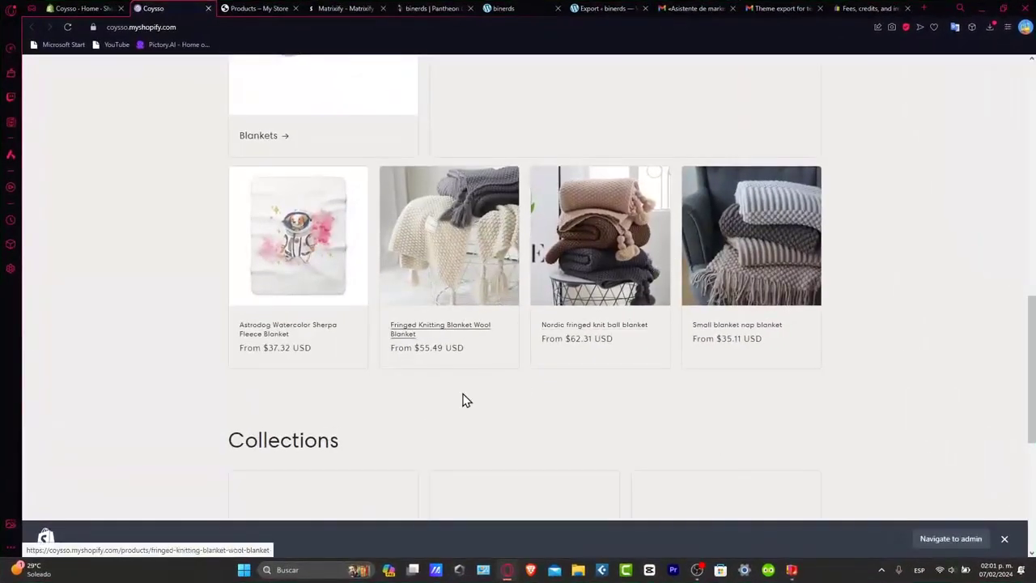
- Return to the Coysso admin and open All recommended apps in the Shopify App Store
click(108, 8)
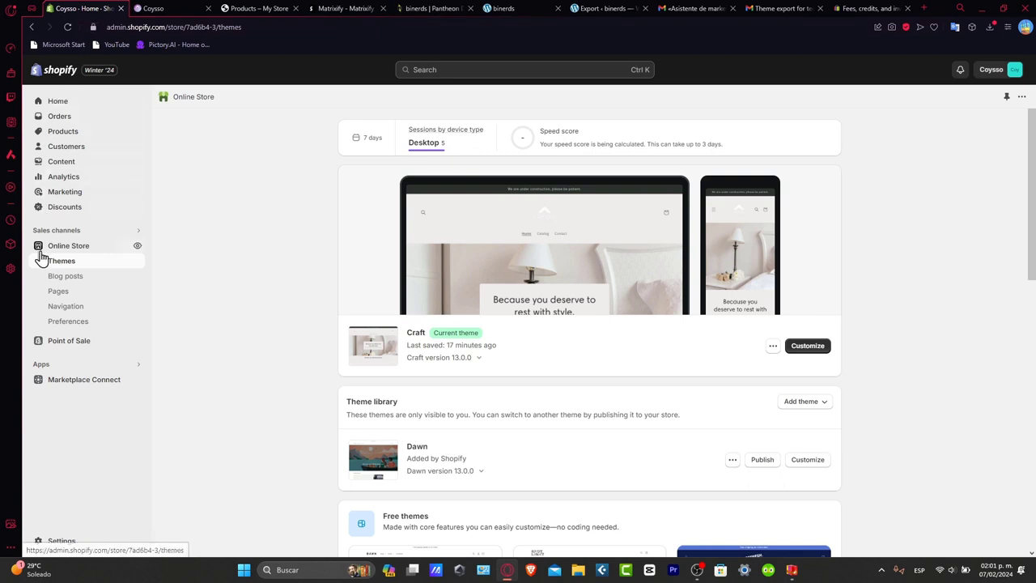
click(45, 364)
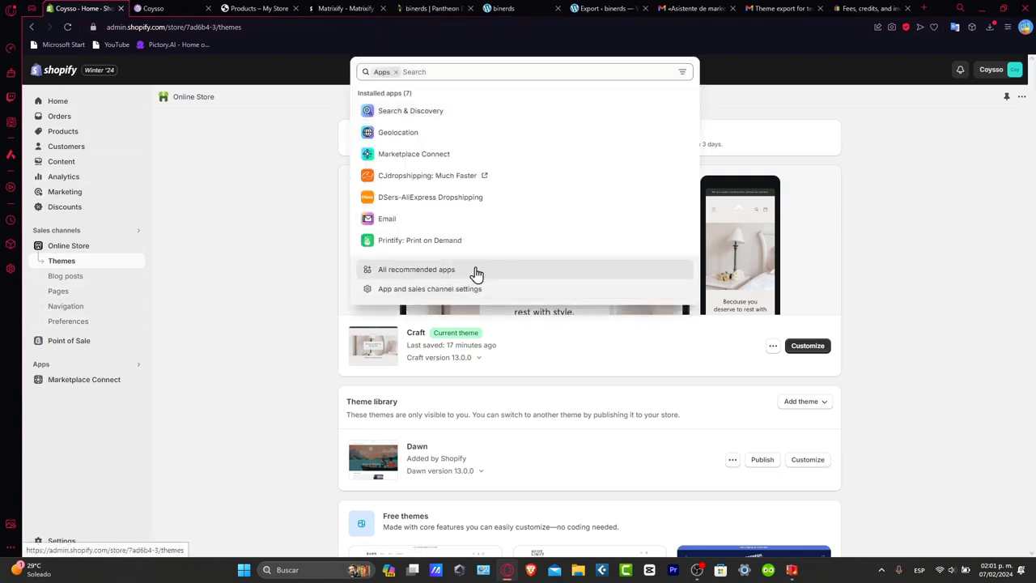
click(474, 270)
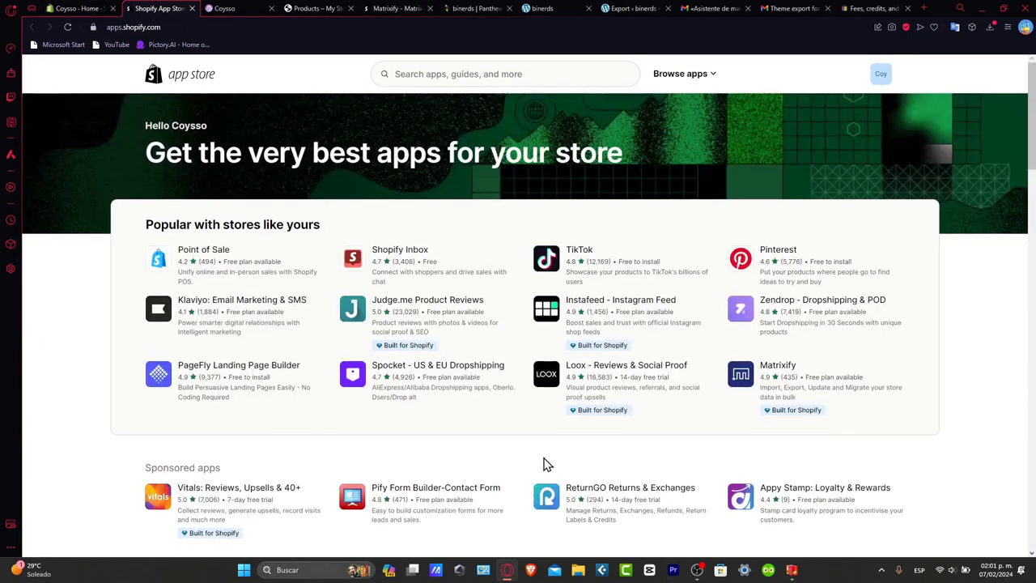
- Search the App Store for 'reviews', check Ali Reviews, then open Judge.me Product Reviews
click(492, 75)
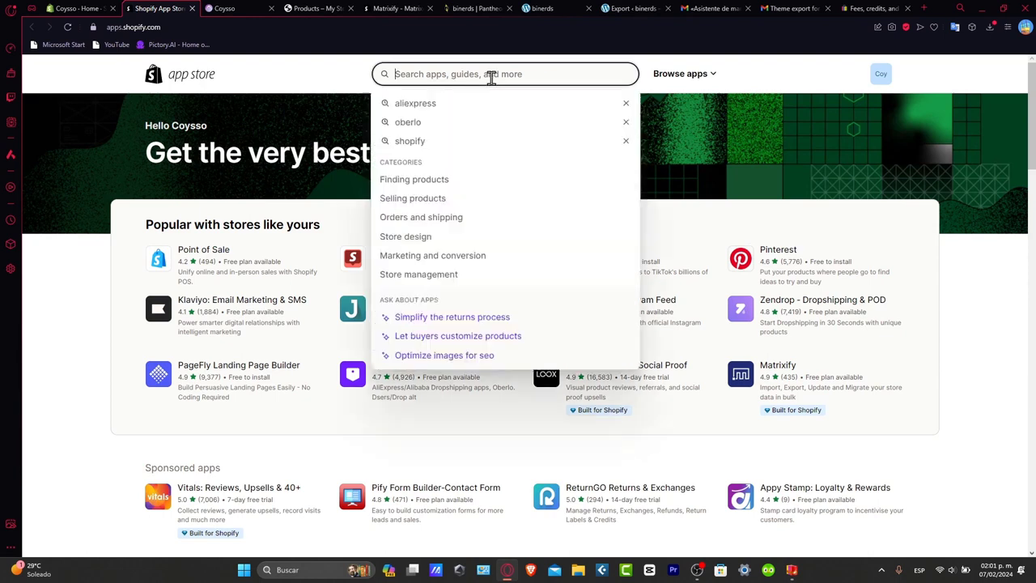
text(review)
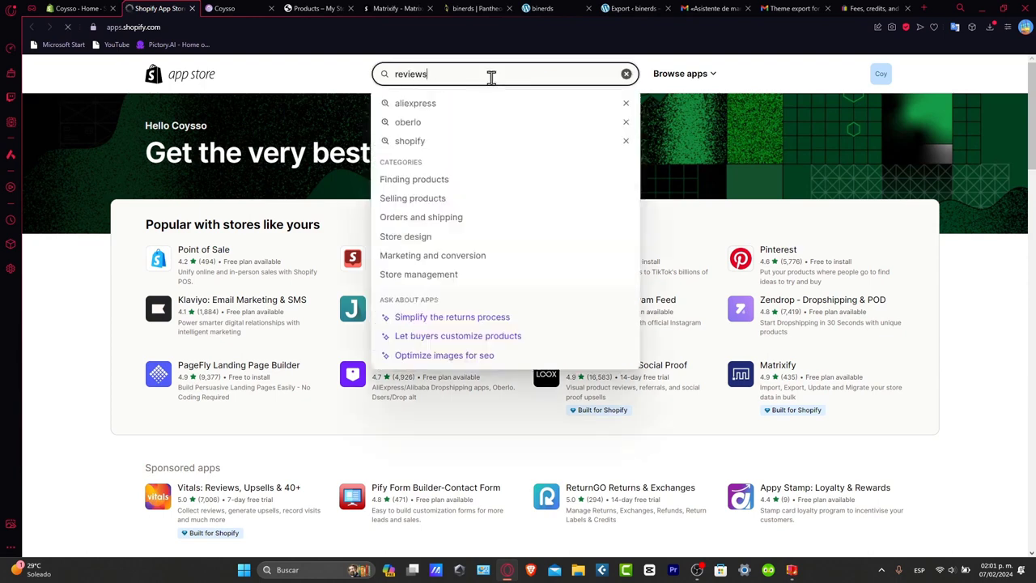
text(s)
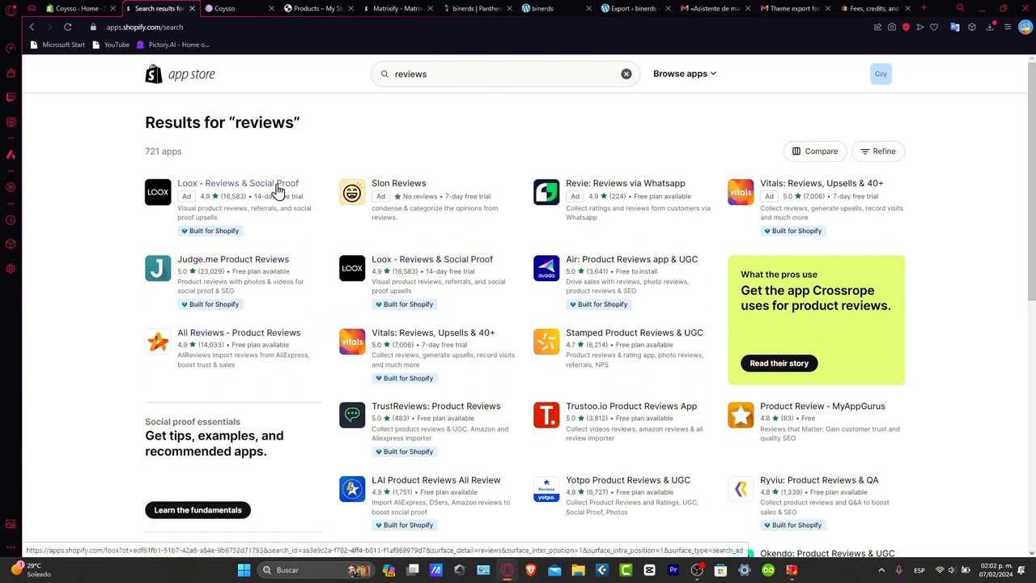
click(241, 336)
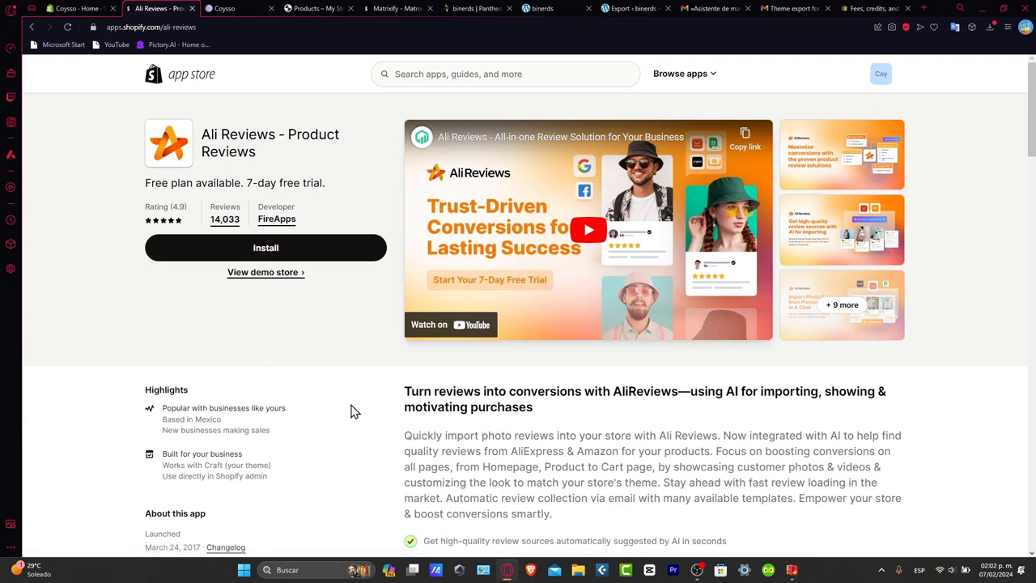
click(31, 28)
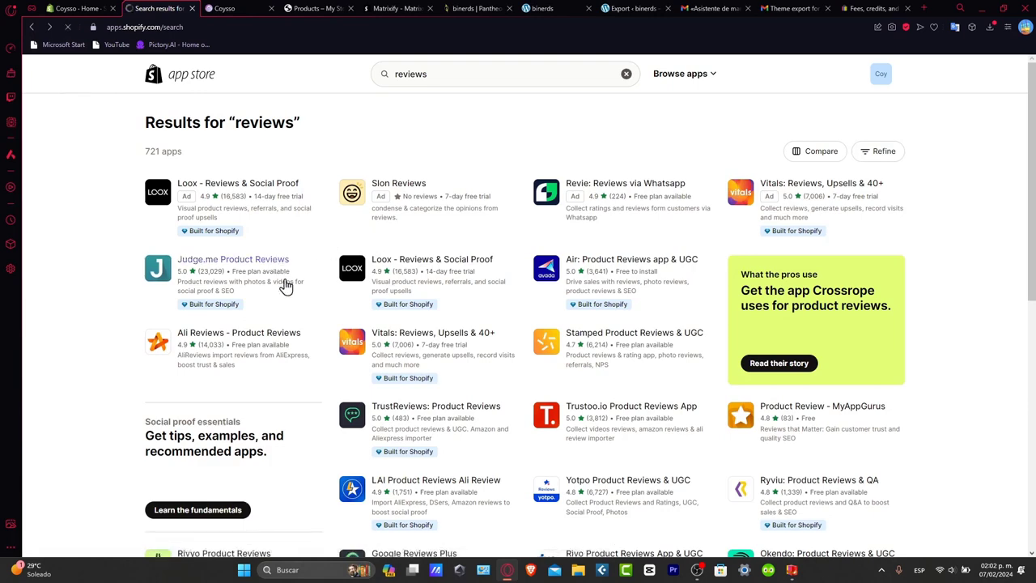
click(285, 283)
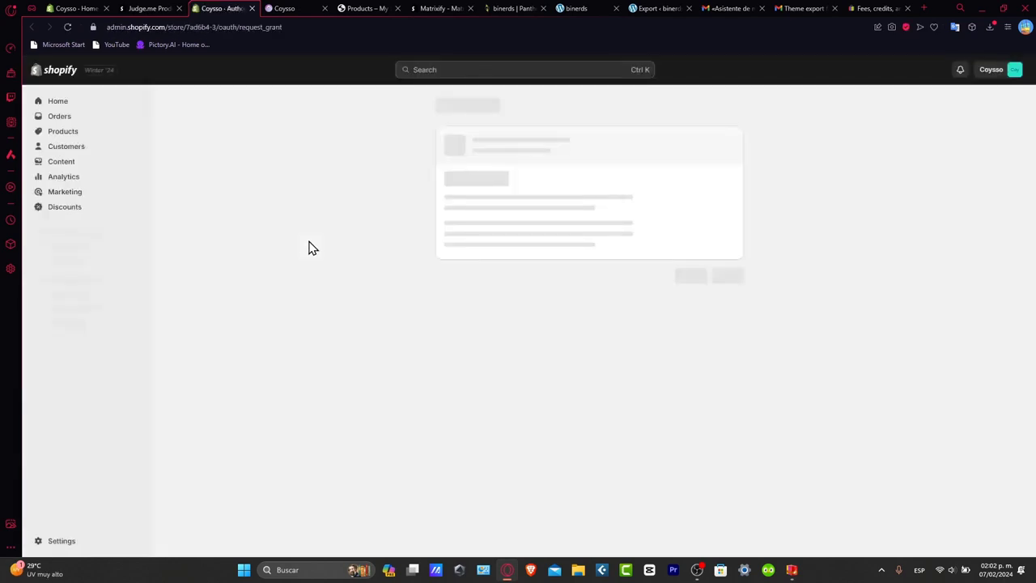
- Approve the Judge.me install, keep English and My current theme (Default), and start setup
click(728, 305)
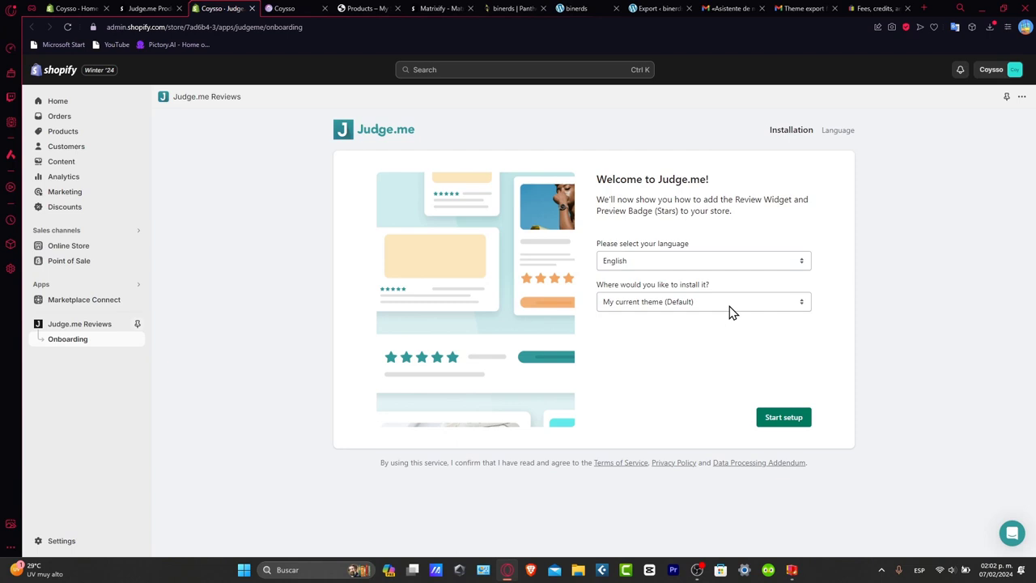
click(639, 259)
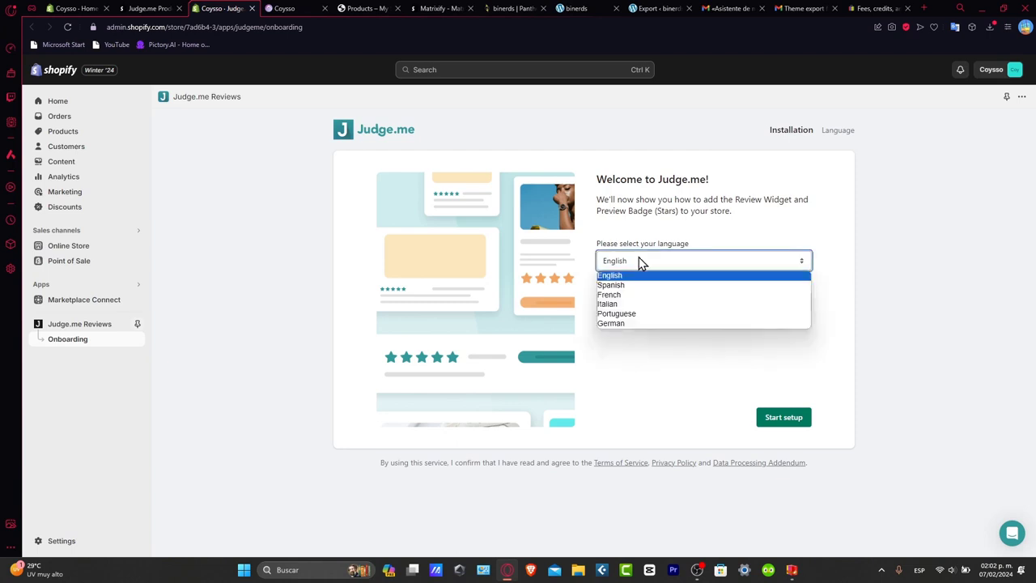
click(638, 256)
click(674, 301)
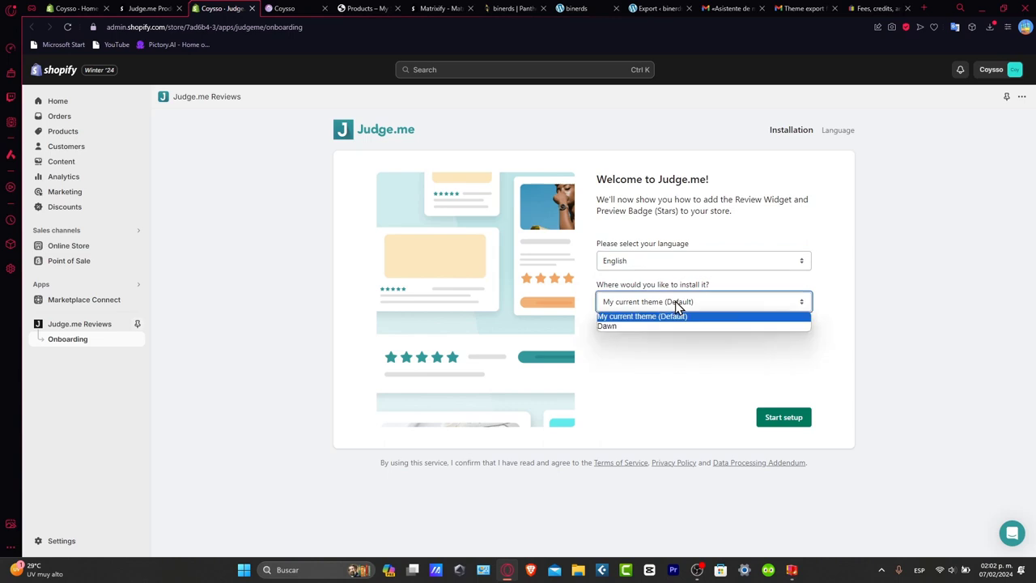
click(668, 331)
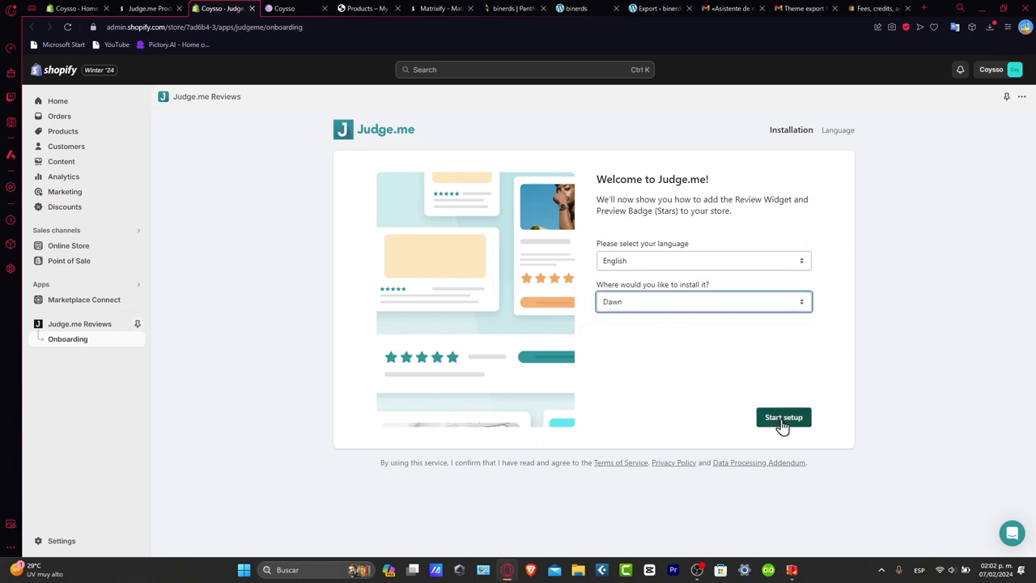
click(723, 306)
click(718, 315)
click(715, 310)
click(707, 317)
click(768, 418)
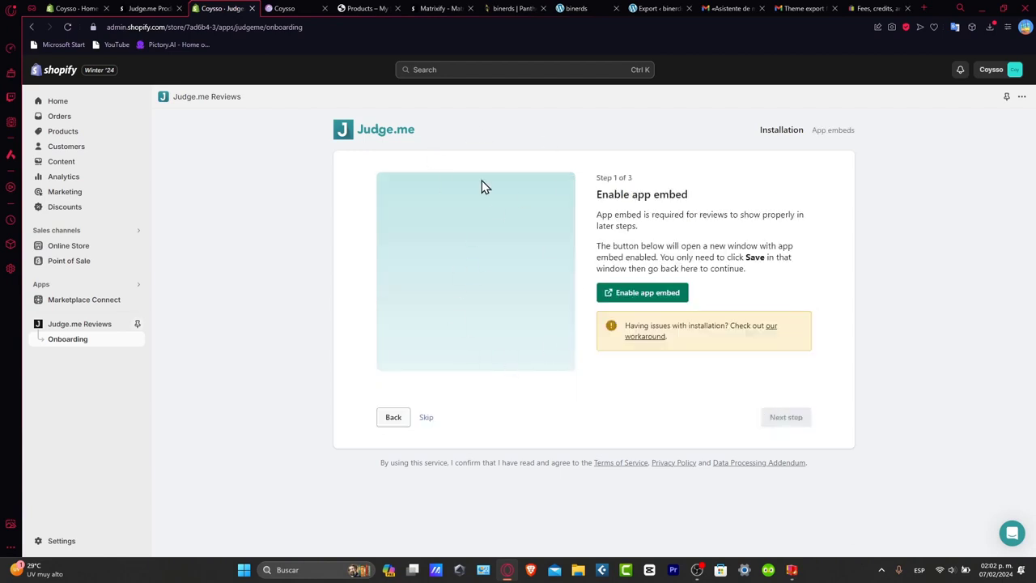
- Enable the Judge.me app embed, save the Dawn theme, and return to the setup
click(657, 296)
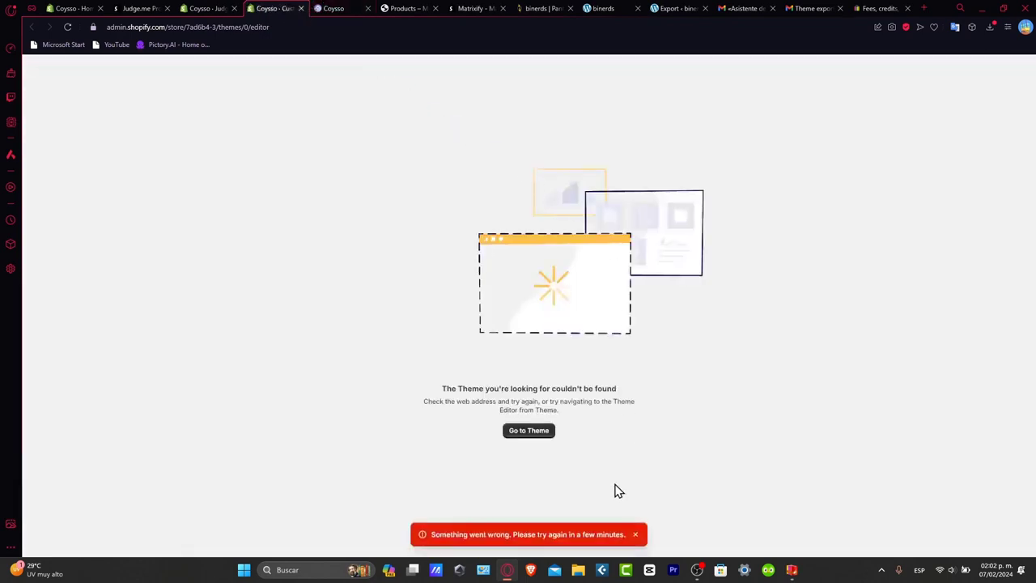
click(539, 432)
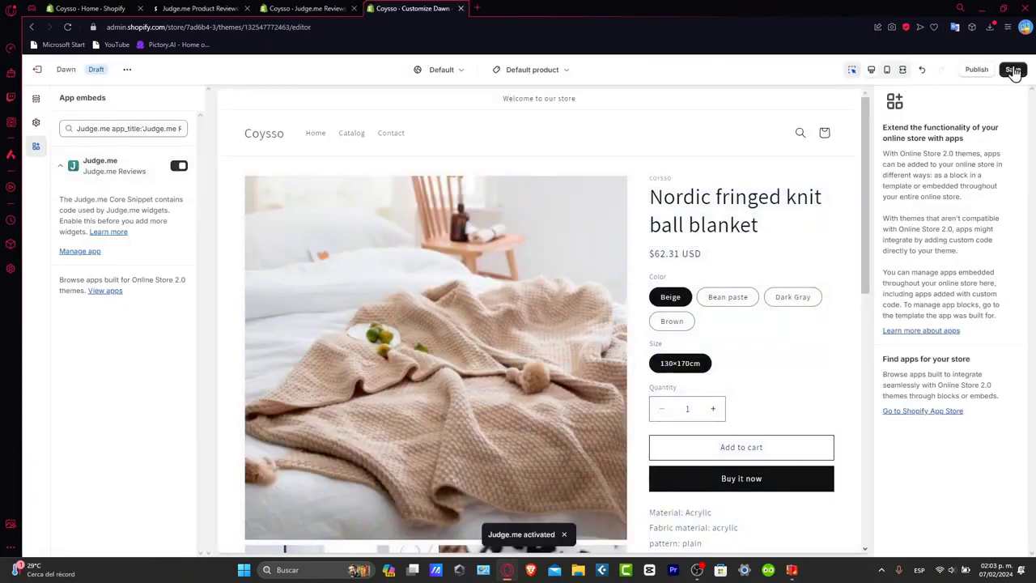
click(1013, 71)
click(316, 8)
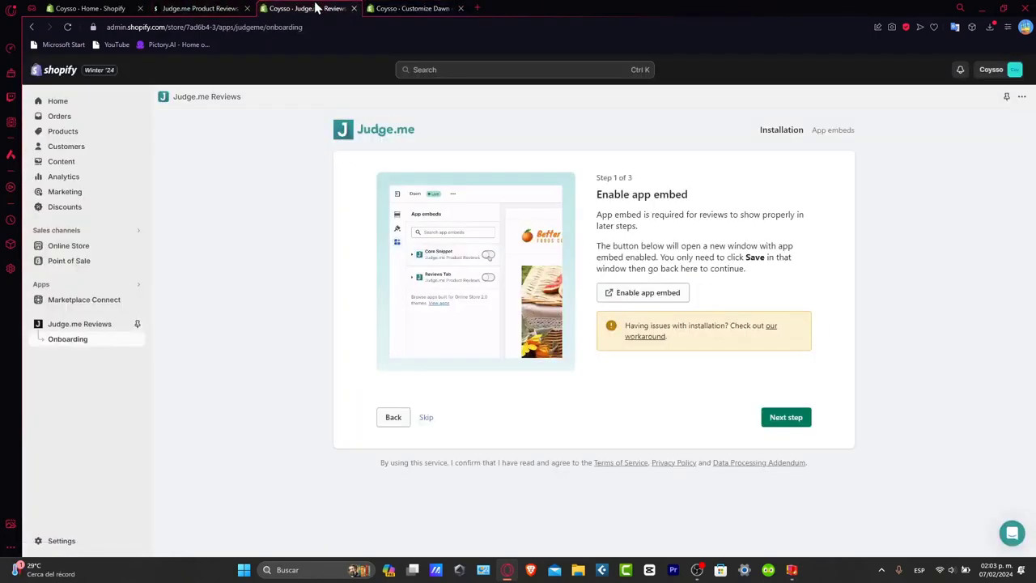
- Advance to the Review Widget step and save the Dawn theme from its App embeds panel
click(801, 416)
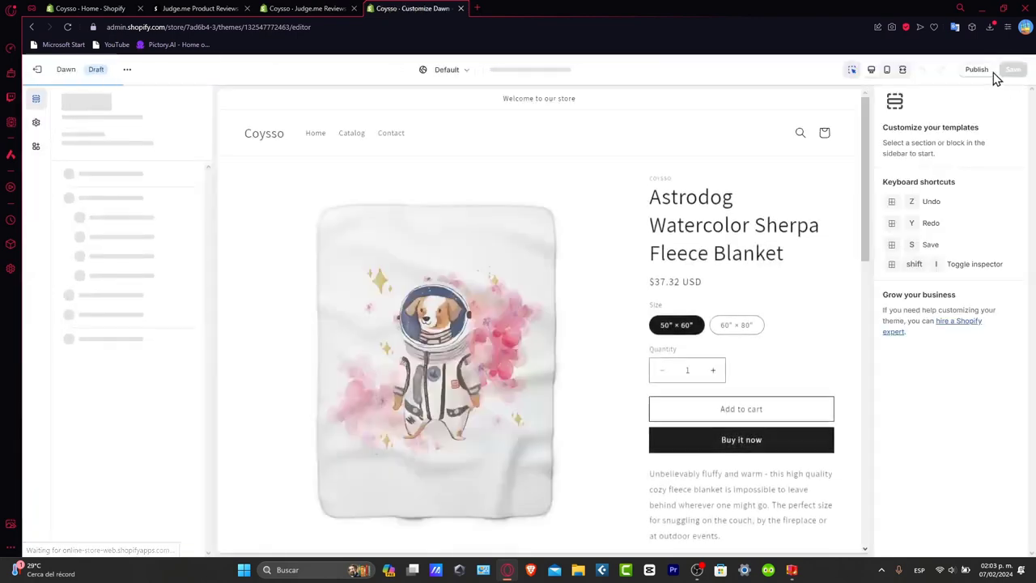
click(36, 146)
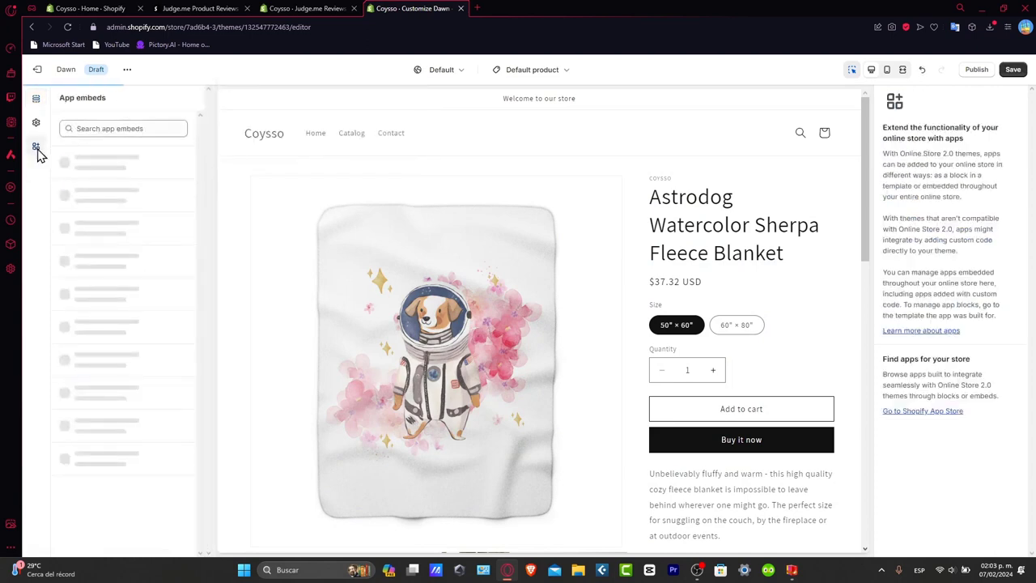
click(1013, 70)
- Add the Judge.me star preview badge to the theme and return to the Judge.me dashboard
click(293, 8)
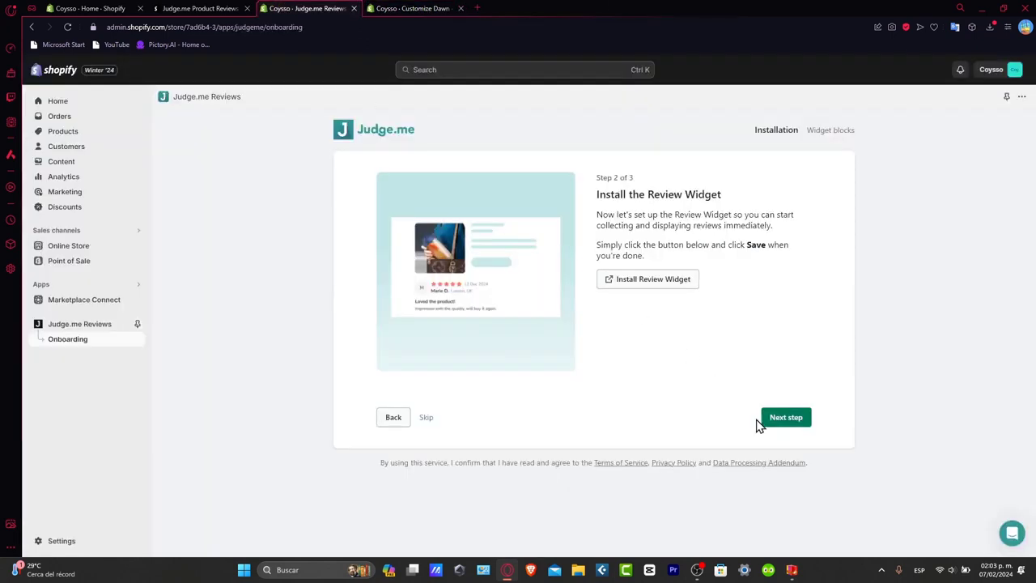
click(789, 429)
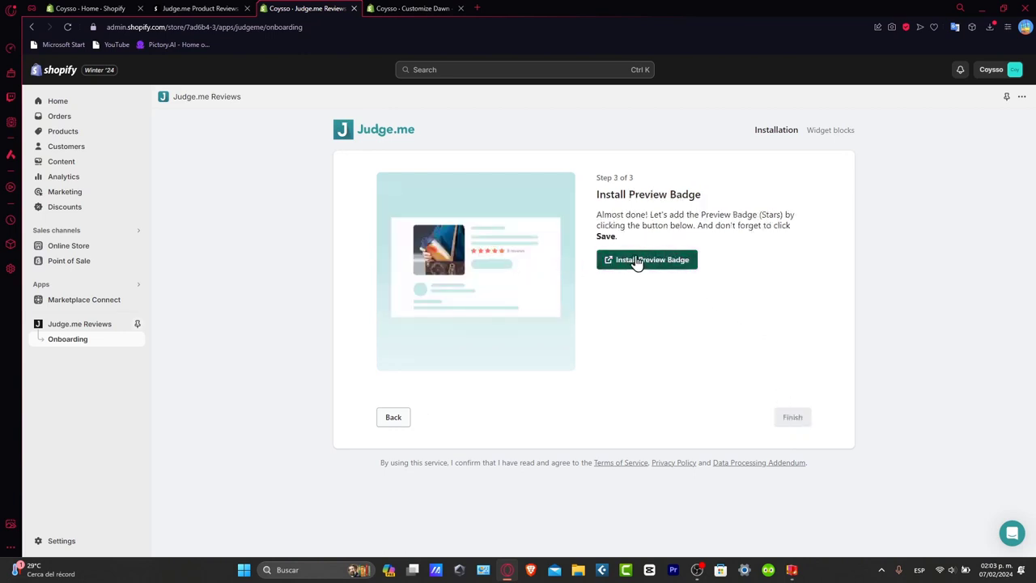
click(646, 260)
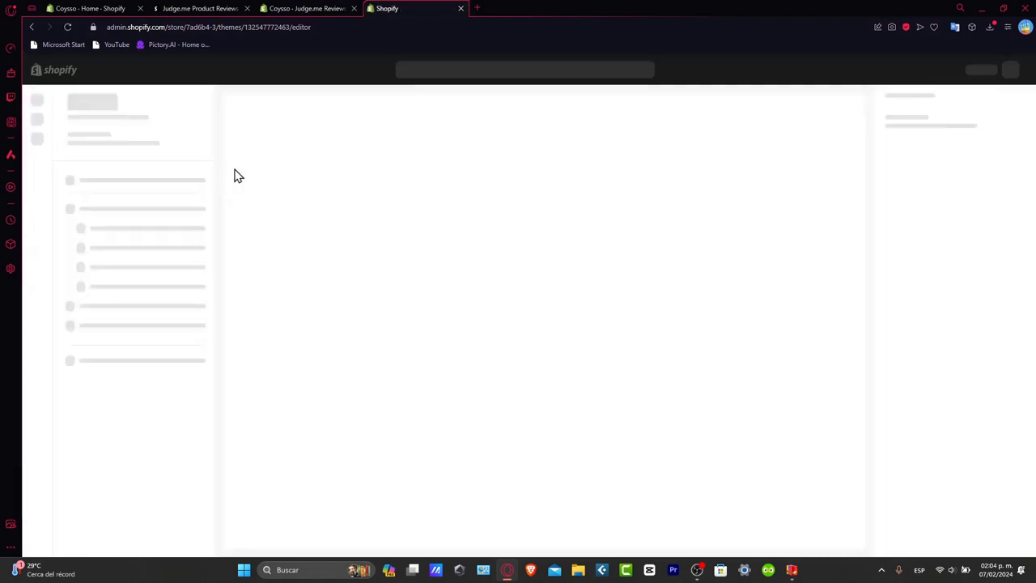
click(324, 8)
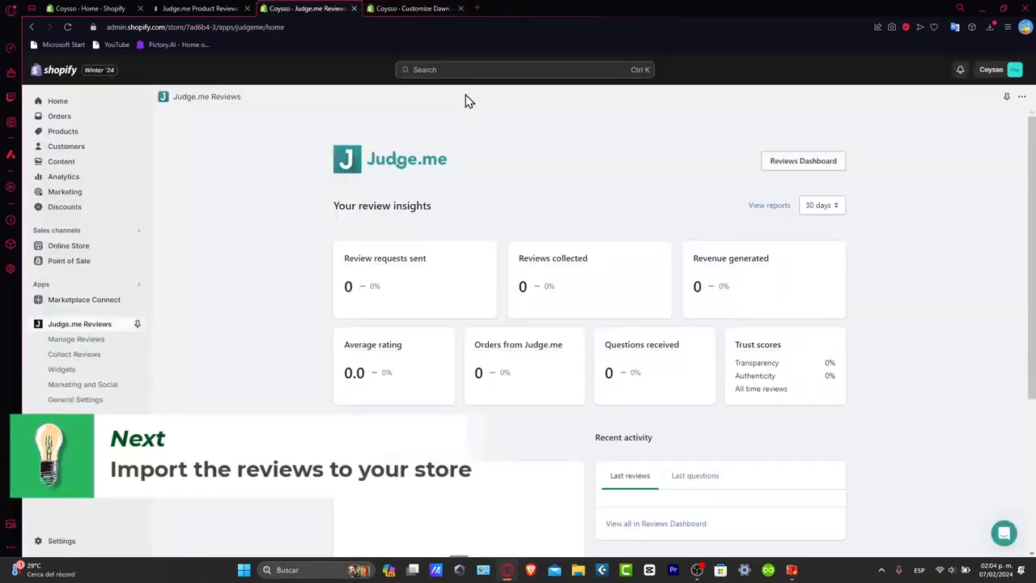
- Go from Manage Reviews to the import page and select the Judge.me AliExpress Reviews app name
scroll(669, 239, down, 3)
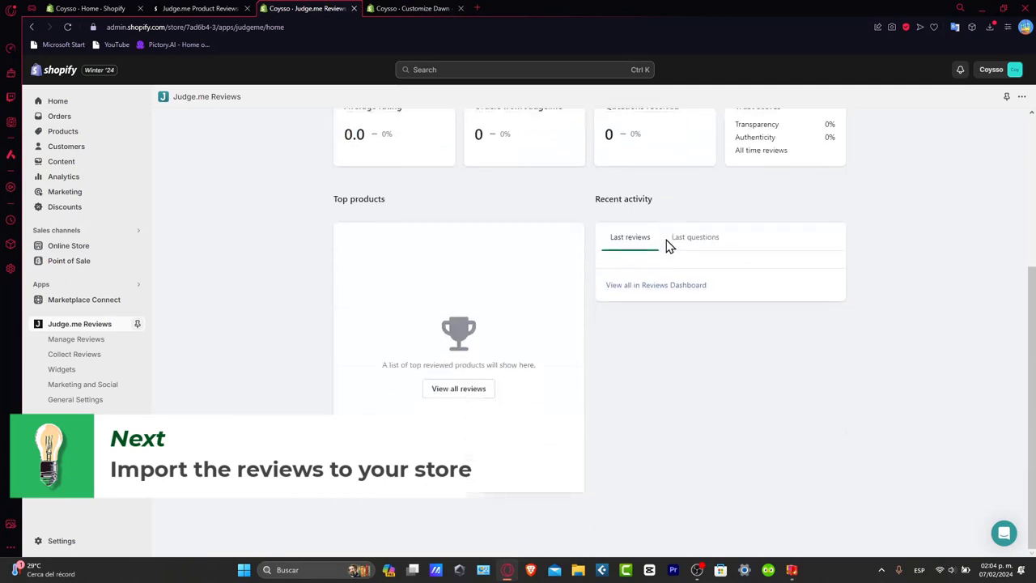
scroll(670, 246, up, 3)
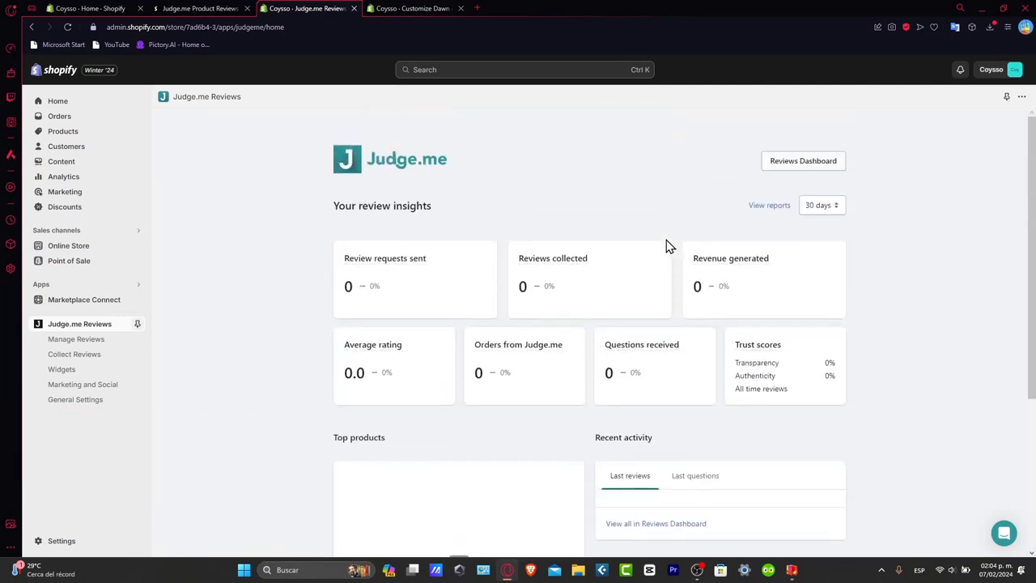
click(99, 338)
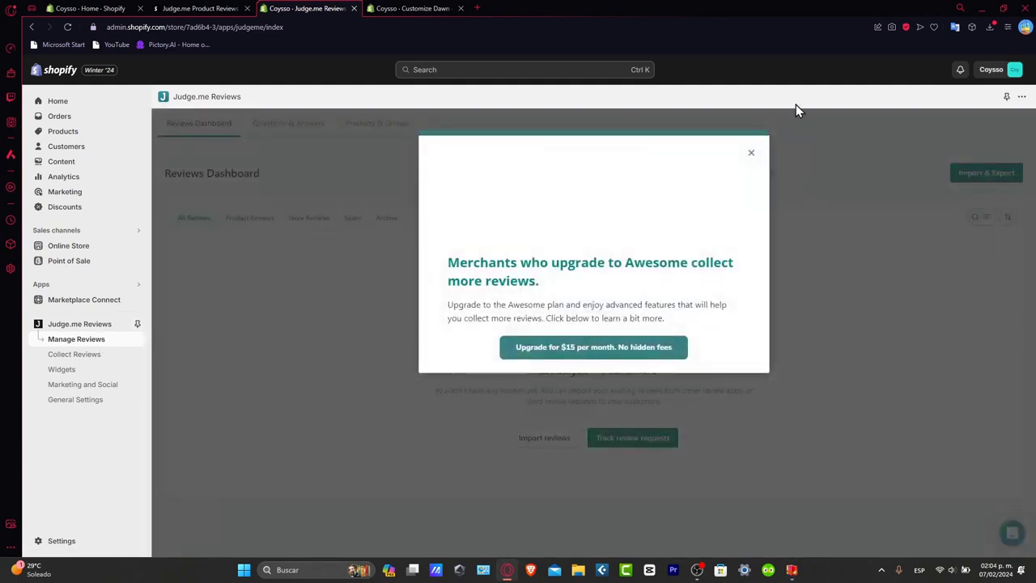
click(749, 156)
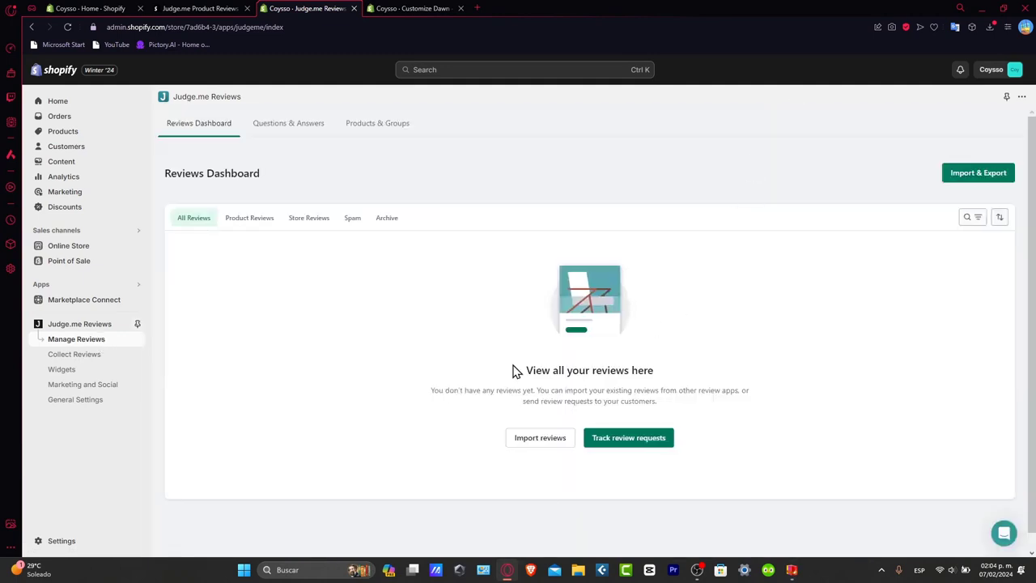
click(112, 354)
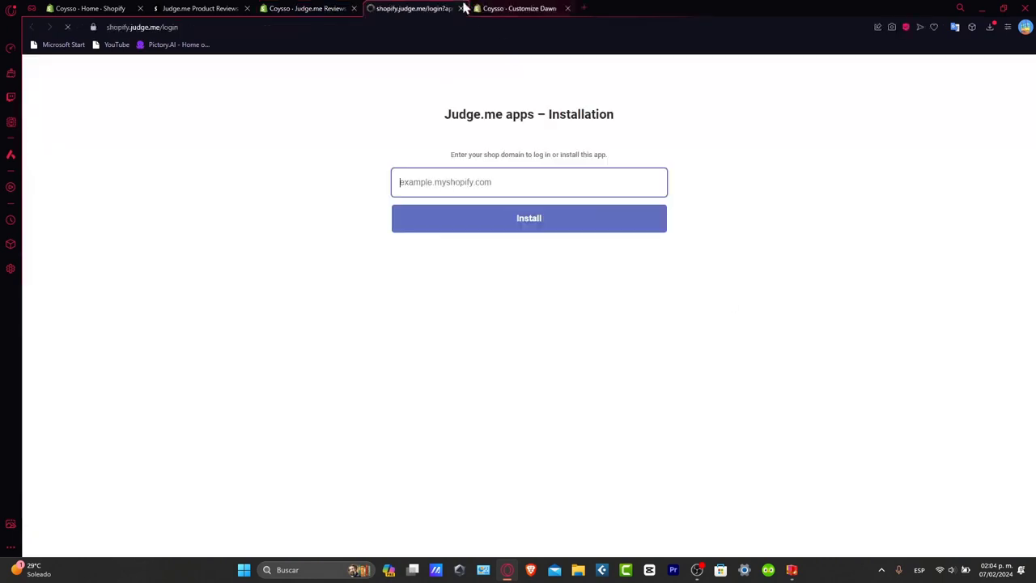
click(328, 9)
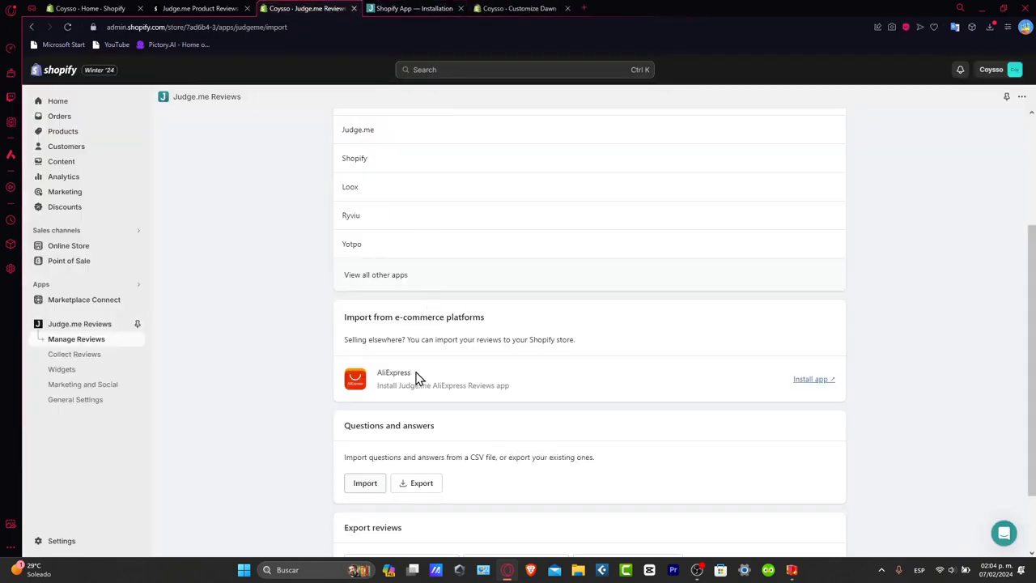
drag(399, 386, 515, 396)
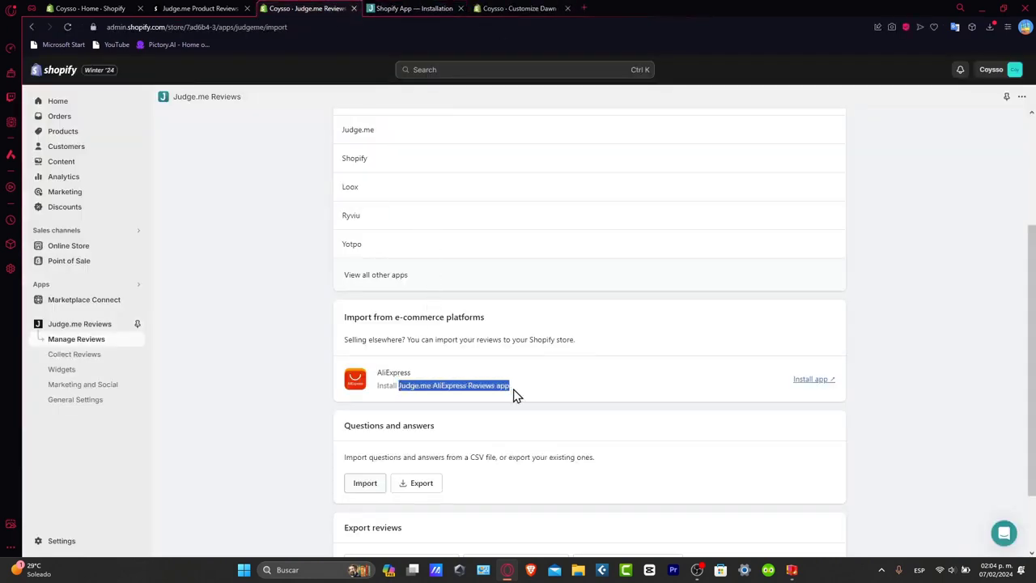
click(631, 393)
scroll(631, 381, up, 3)
- Switch to the Judge.me installation page and launch the AliExpress Review Importer extension
click(420, 8)
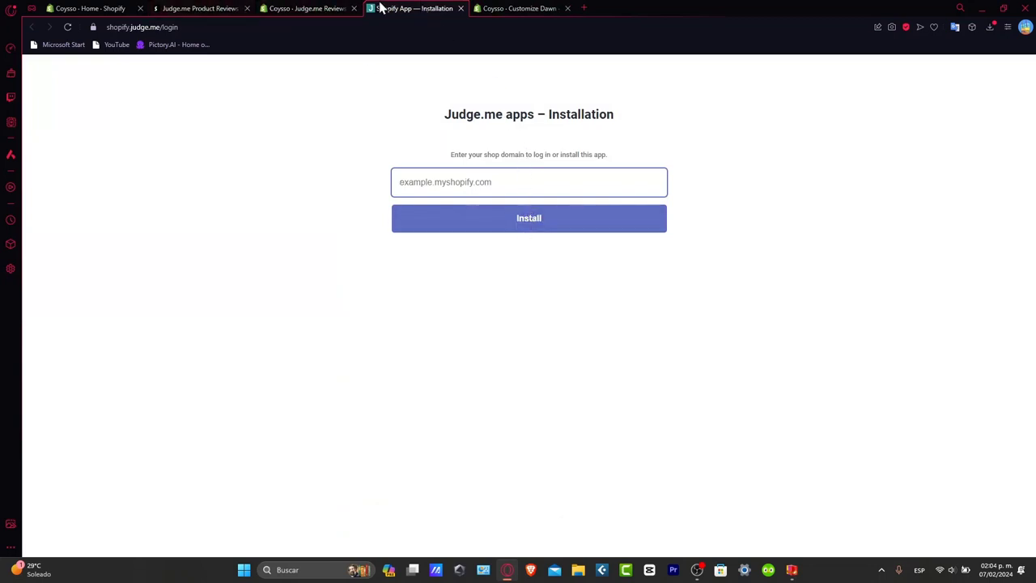
click(312, 8)
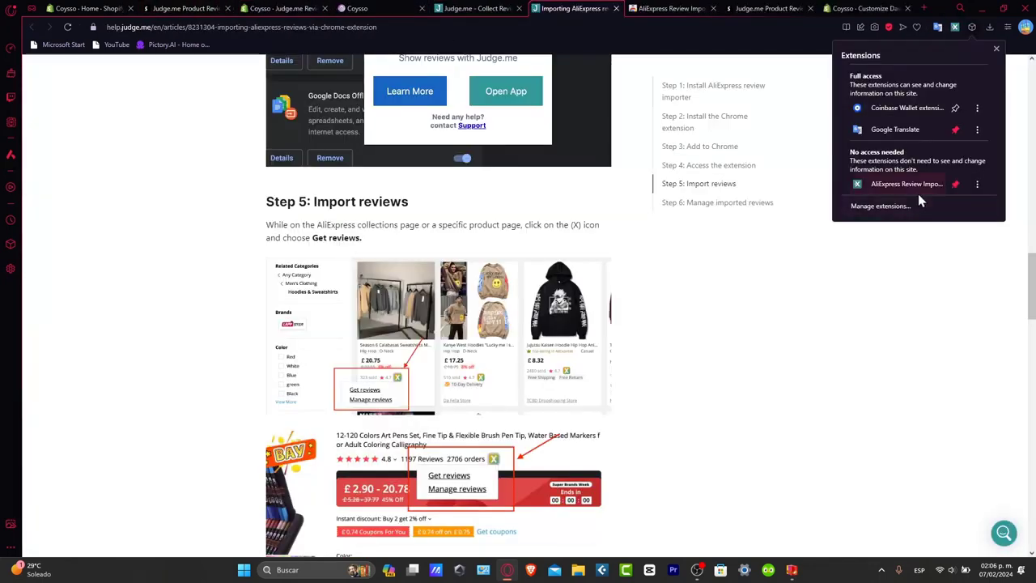
click(911, 285)
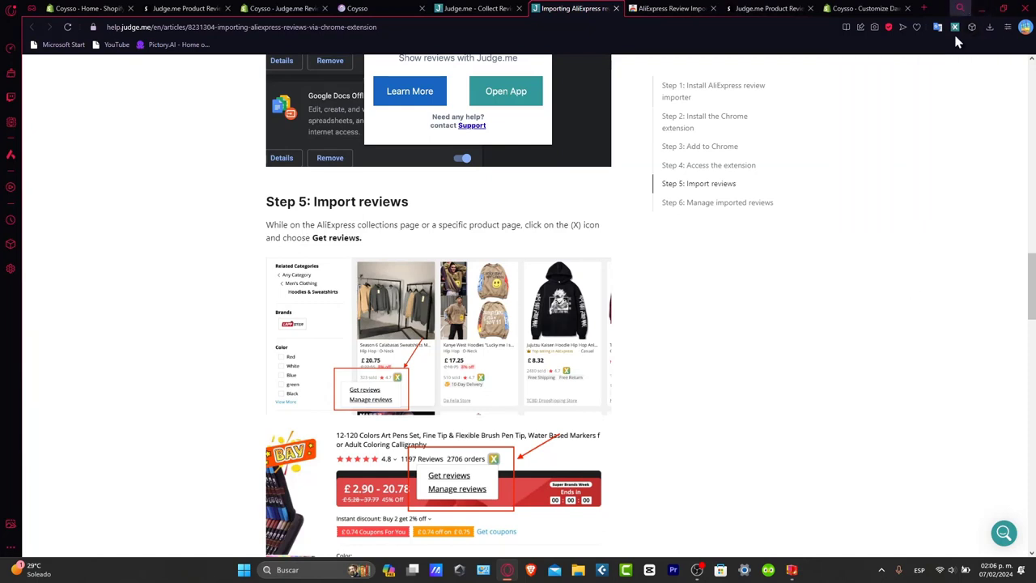
click(954, 30)
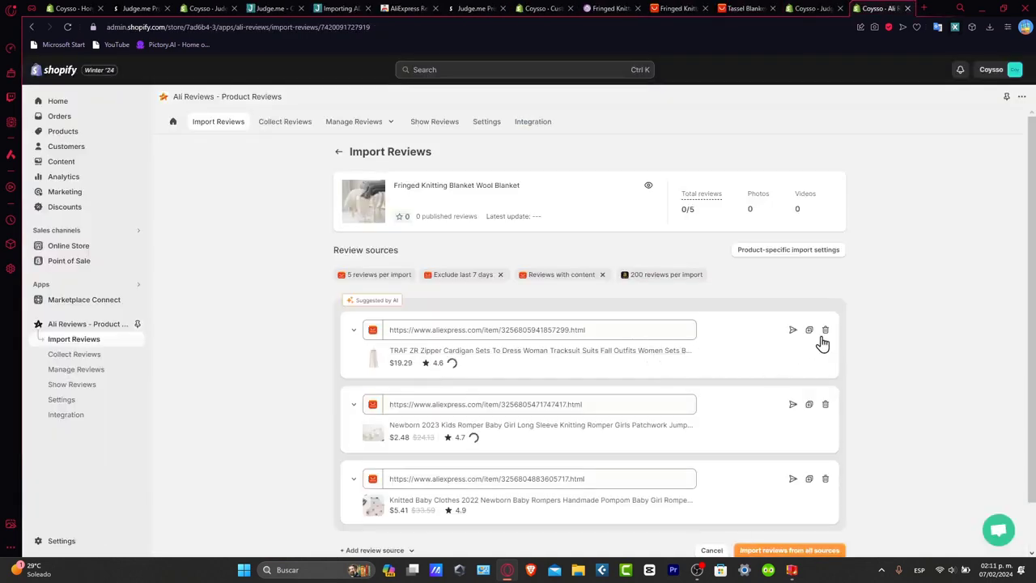
- Scroll the Fringed Knitting Blanket's review import page, then open the Online Store themes list
scroll(822, 343, down, 1)
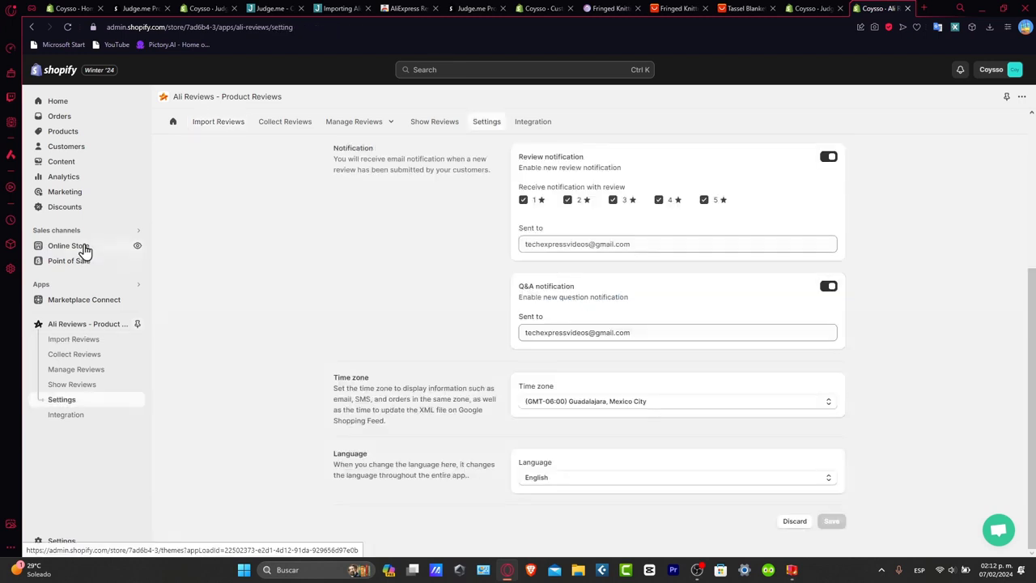
click(81, 248)
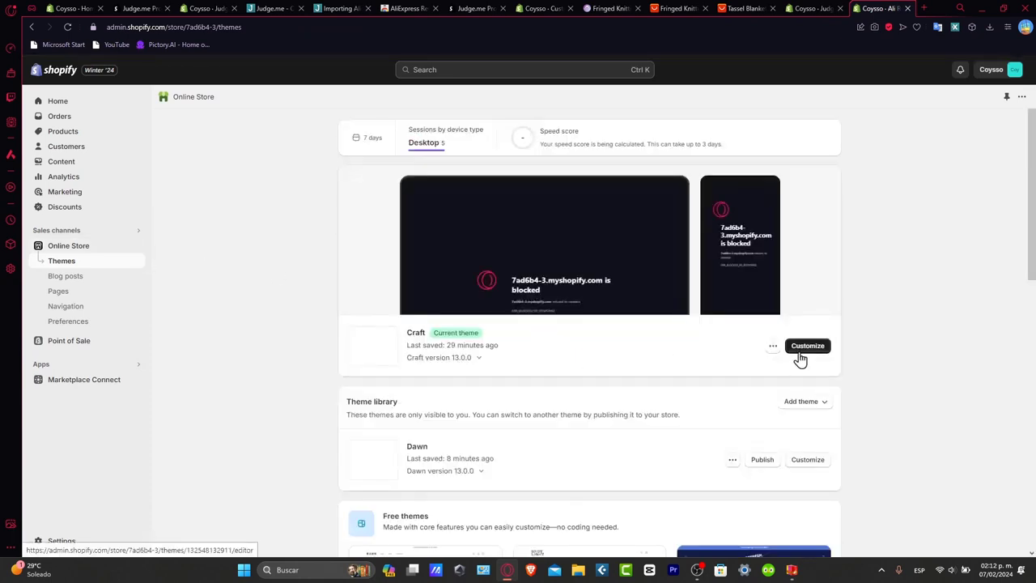
- Enable and save the Ali Reviews Core Snippet embed in Craft, then preview the Fringed Knitting Blanket page
click(799, 356)
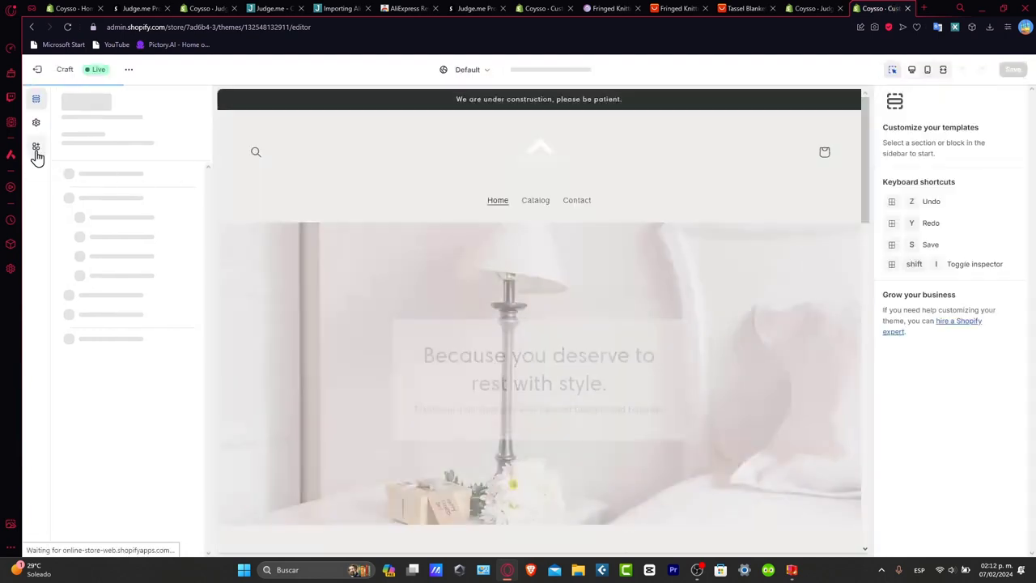
click(35, 149)
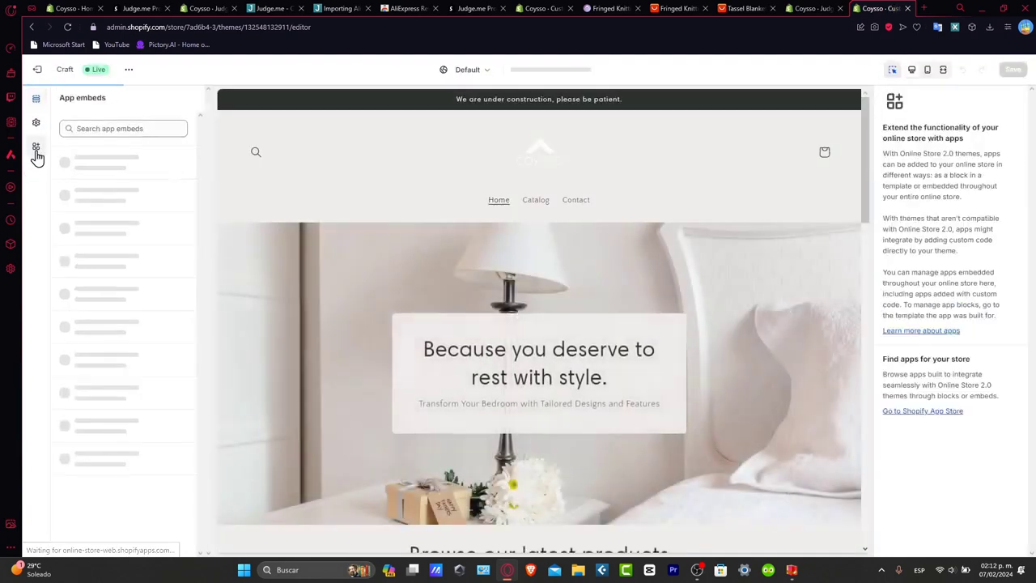
click(177, 169)
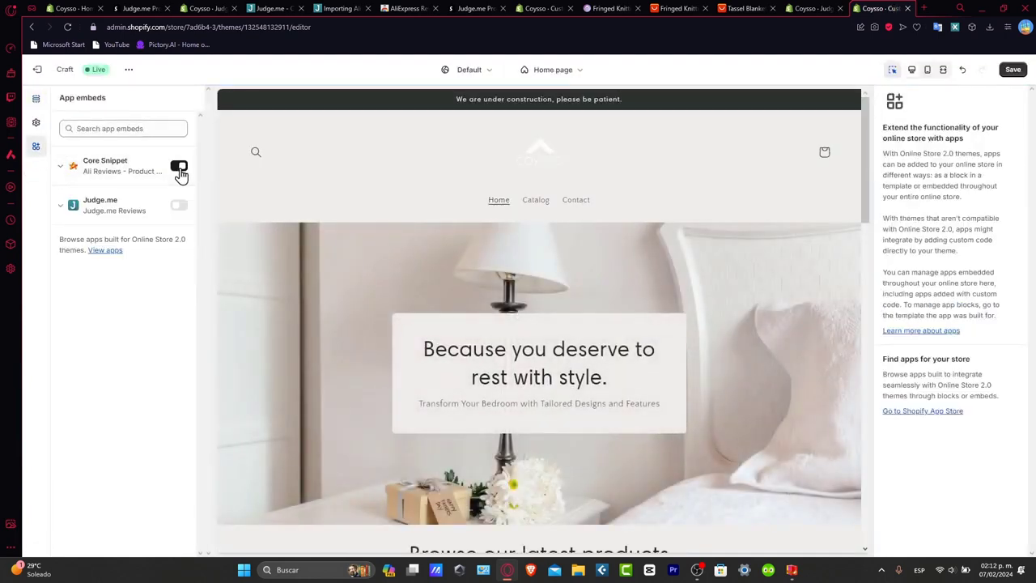
click(1012, 69)
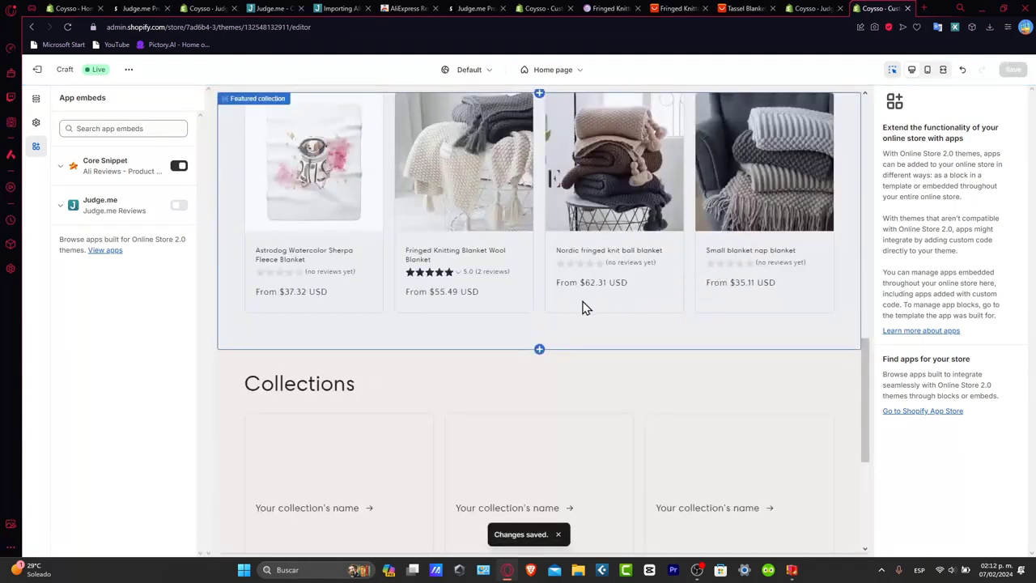
click(455, 268)
click(484, 259)
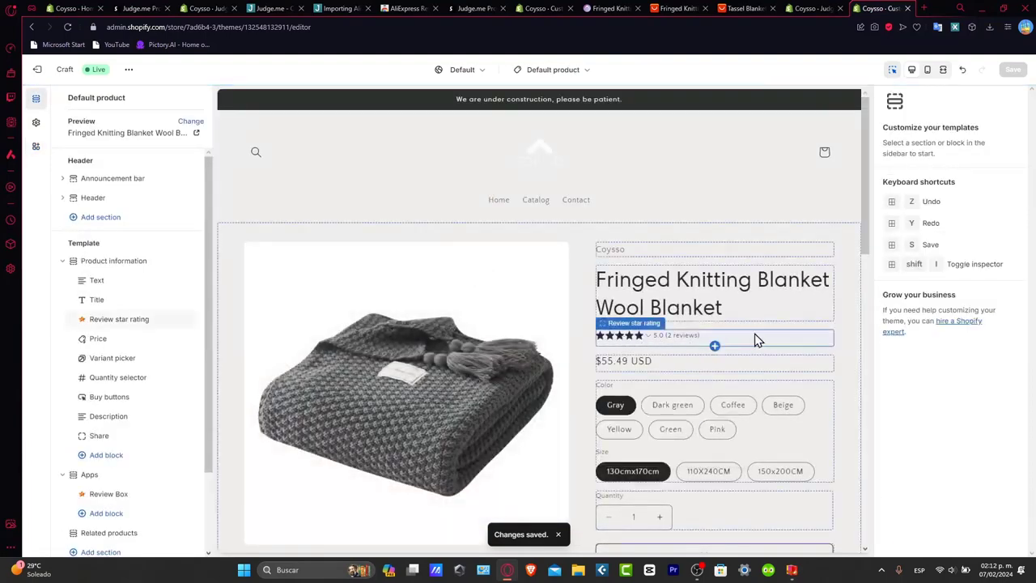
- Set the product page's Review Box block to the Carousel layout and save the Craft theme
scroll(754, 342, down, 6)
scroll(749, 344, down, 2)
scroll(737, 344, up, 3)
scroll(540, 319, down, 2)
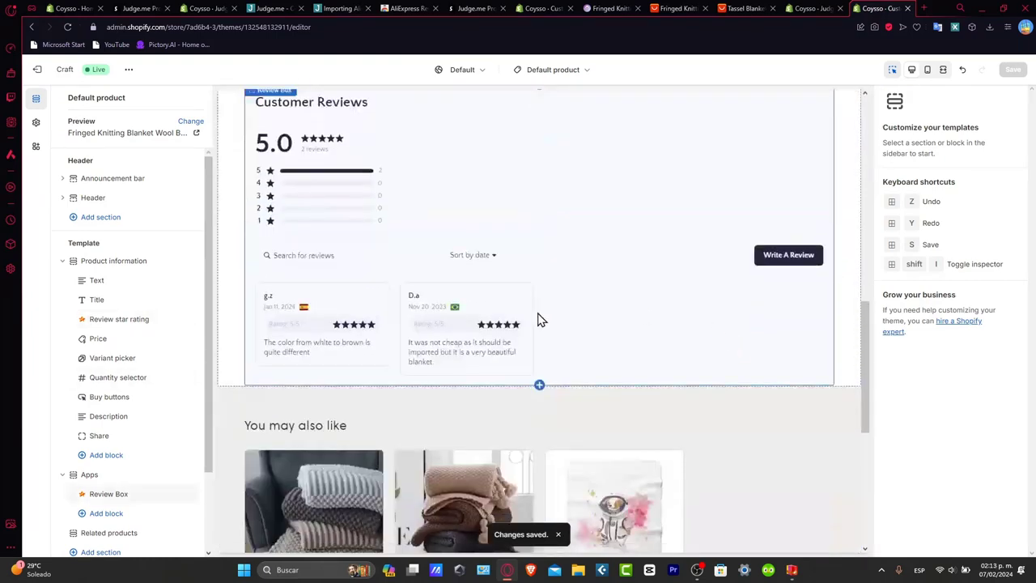
click(613, 257)
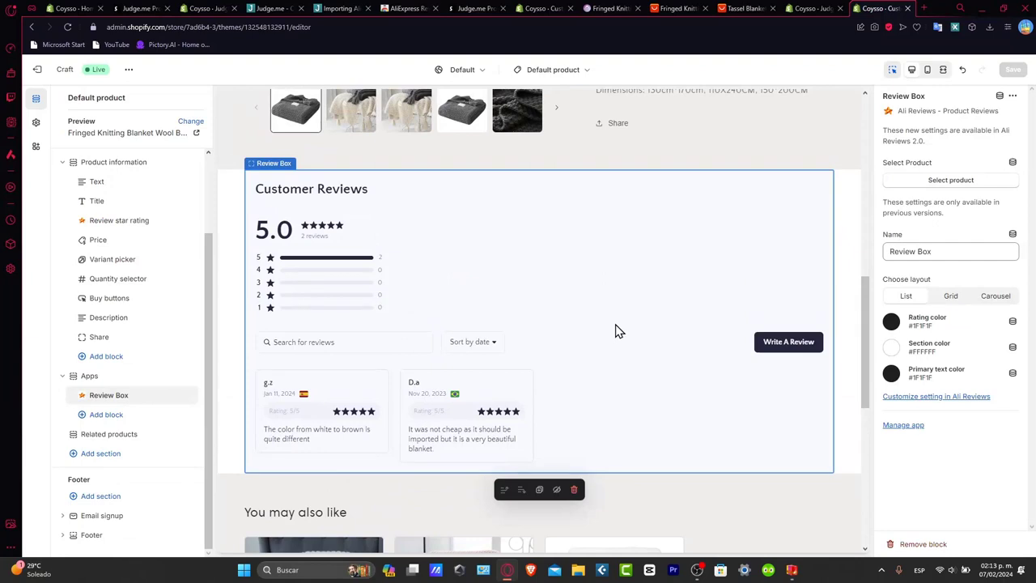
click(951, 295)
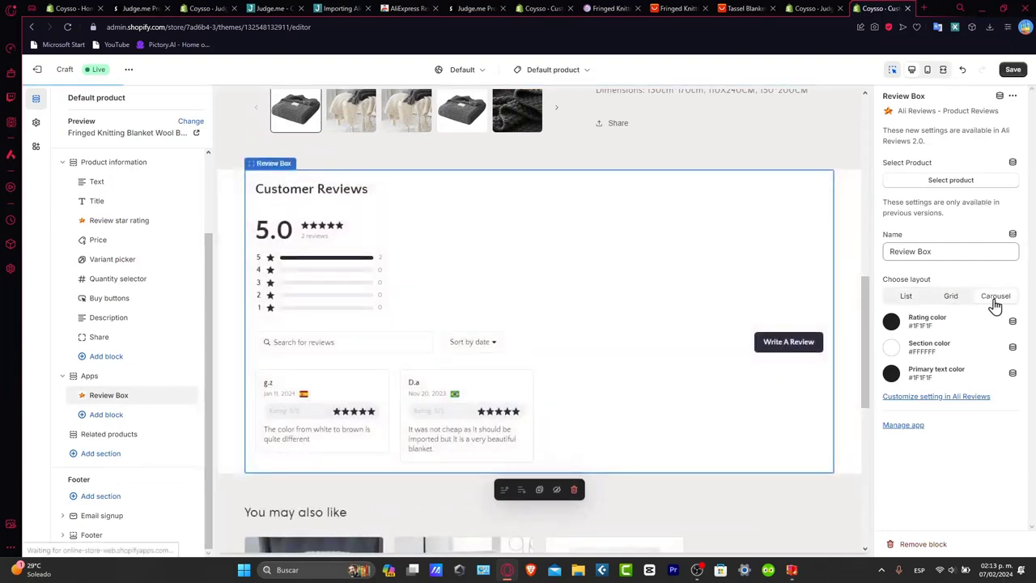
click(1012, 70)
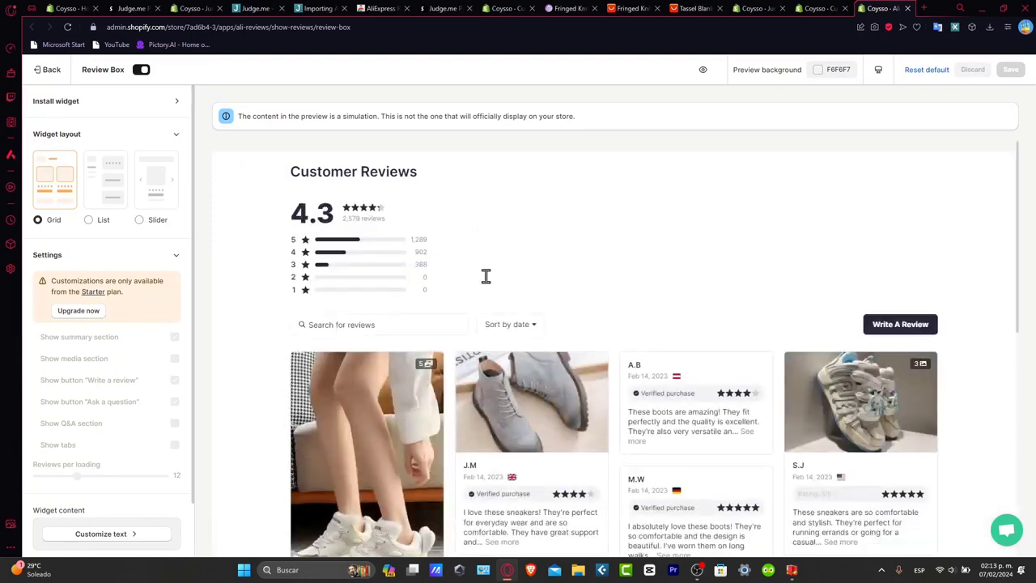
- Select the List widget layout for the Ali Reviews Review Box and save the widget
scroll(485, 276, down, 5)
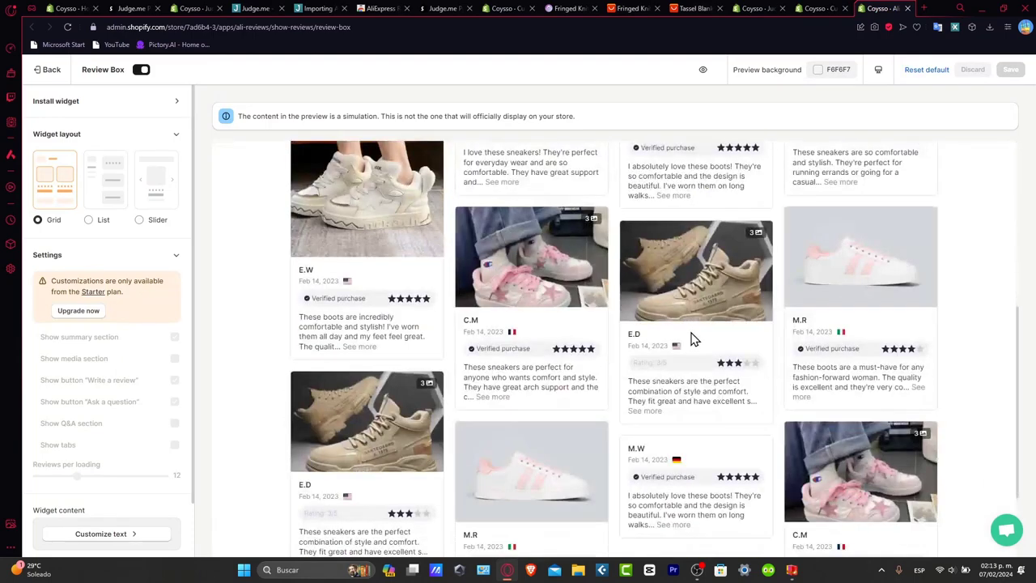
click(88, 219)
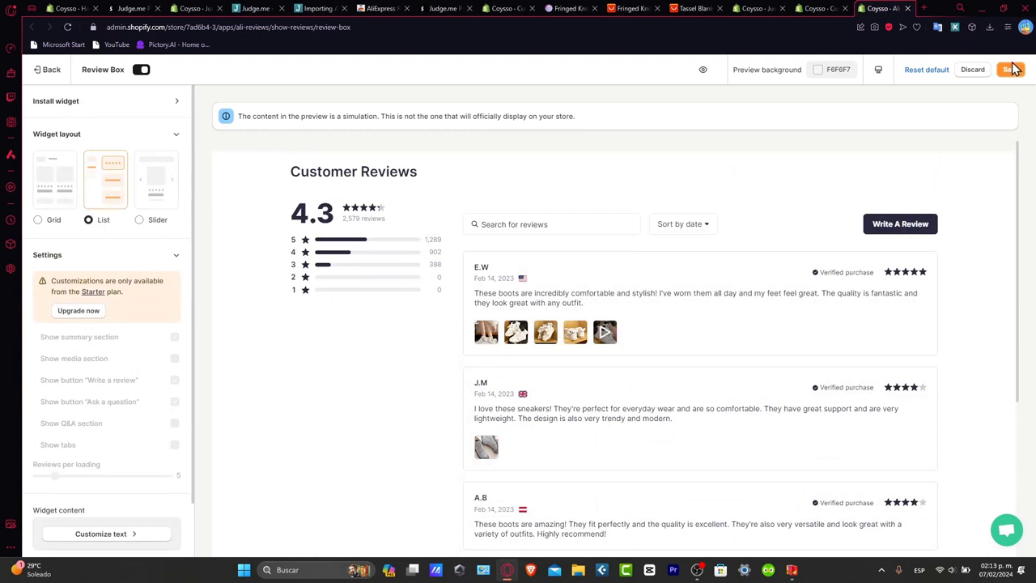
click(1010, 69)
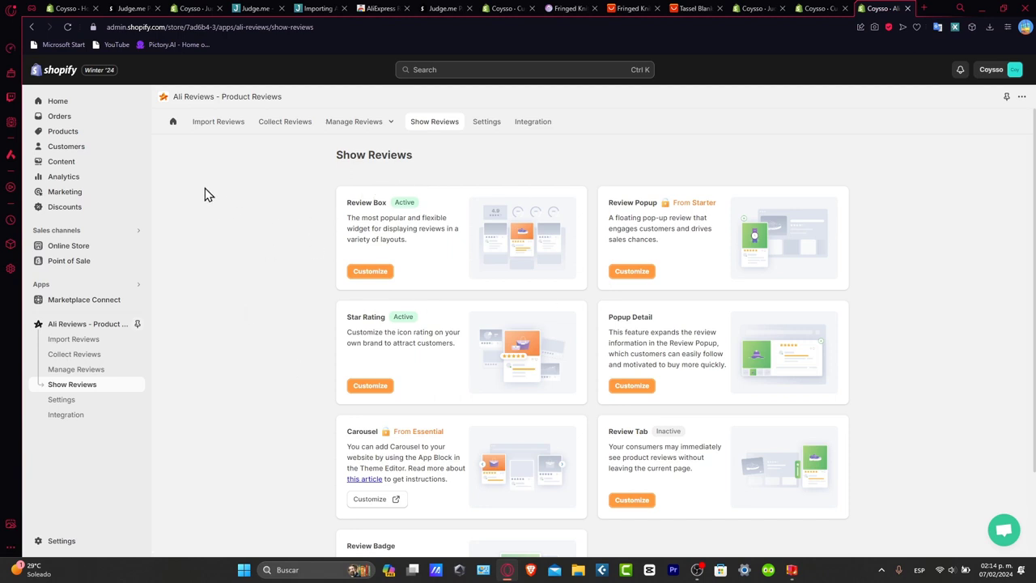
- Refresh the Fringed Knitting Blanket Wool Blanket storefront page to show its 5.0-star, 2-review rating
click(71, 106)
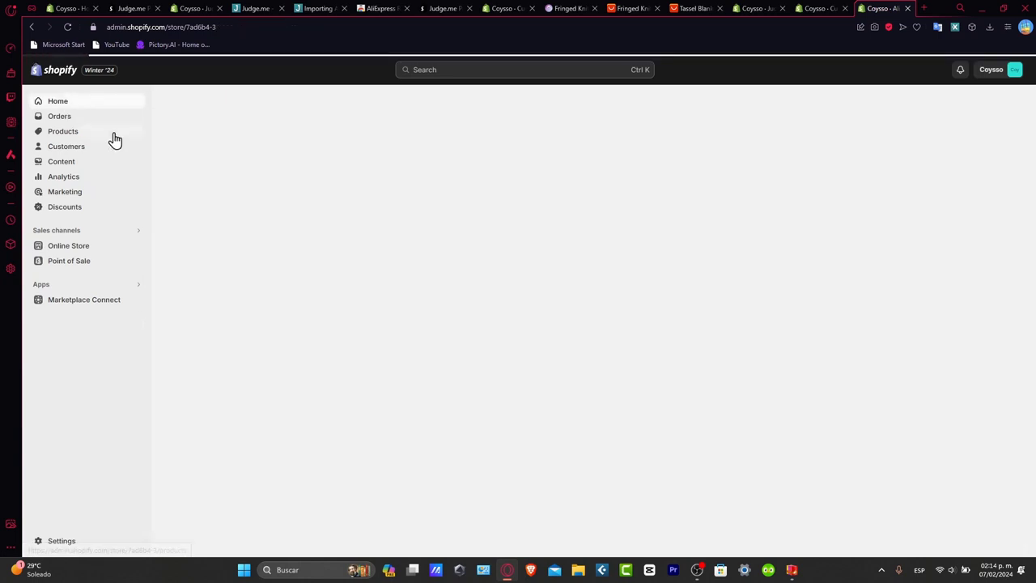
click(579, 7)
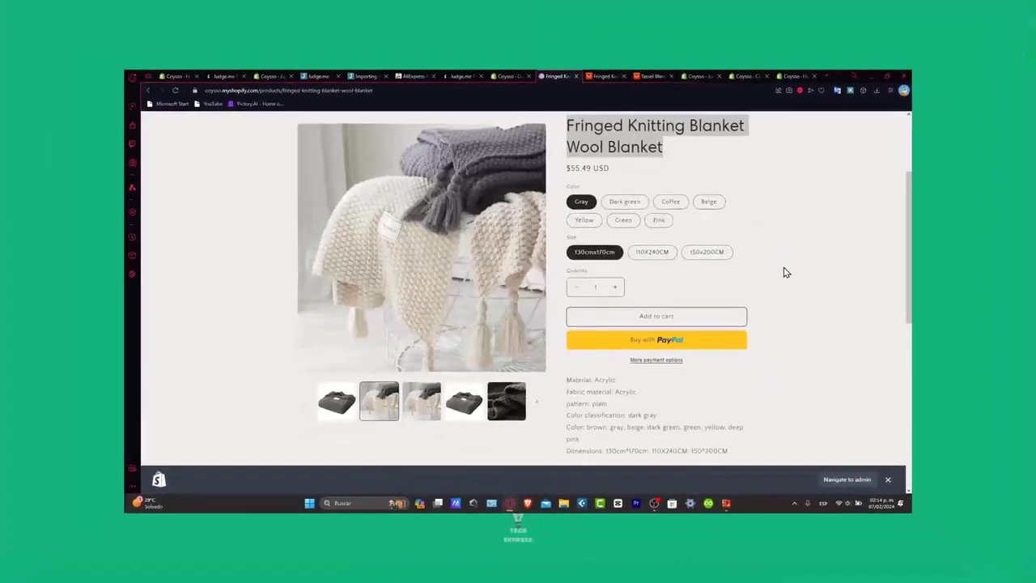
click(870, 266)
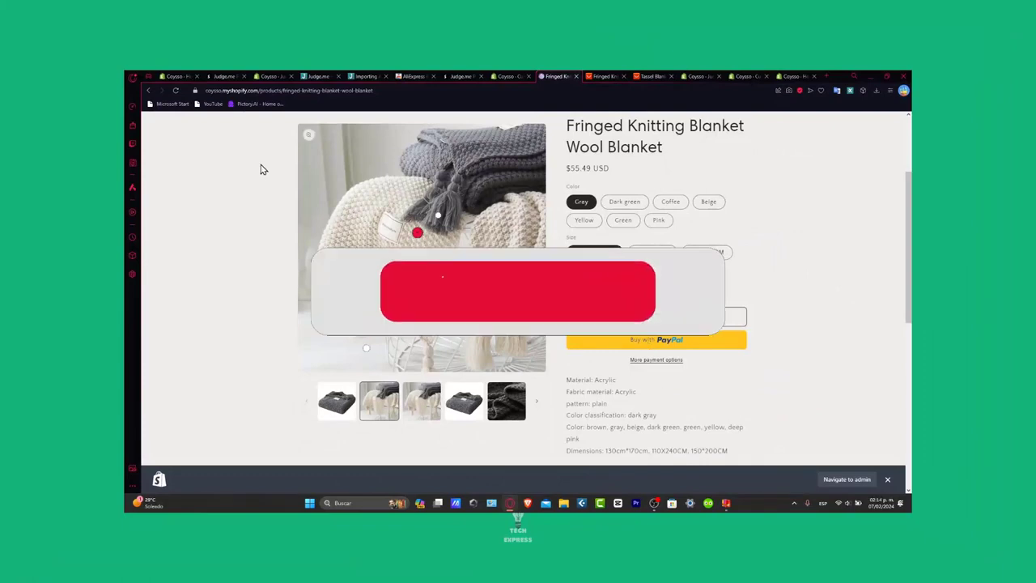
key(F5)
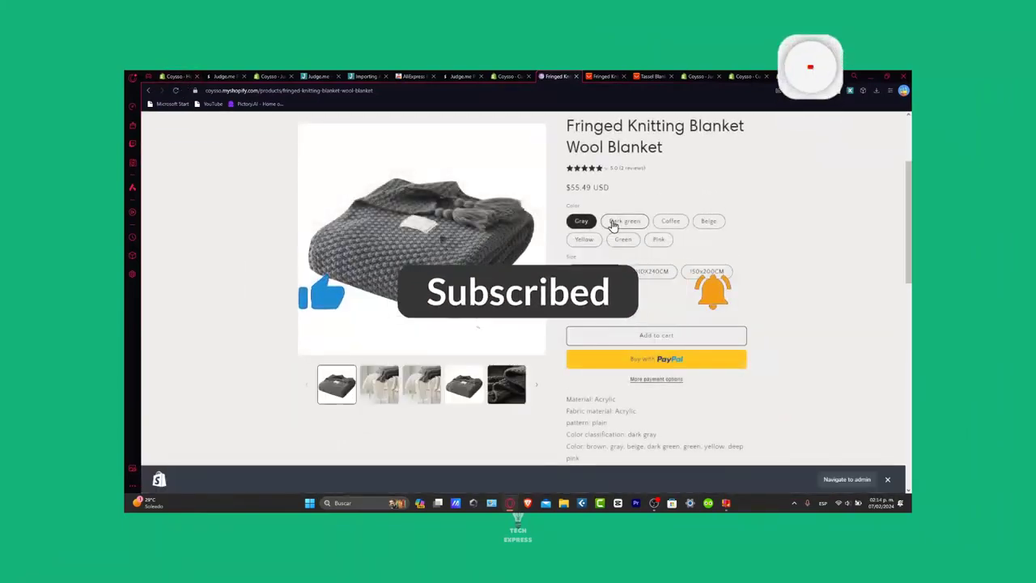